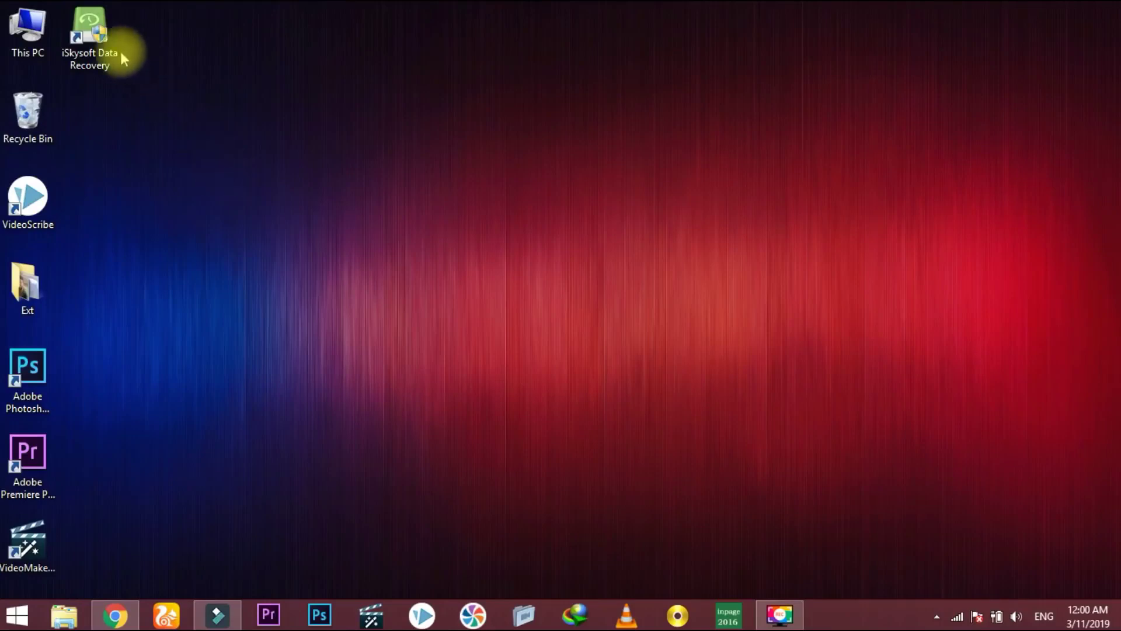
Launch iSkysoft Data Recovery from its desktop shortcut and continue past the wizard's welcome page
drag(121, 54, 271, 258)
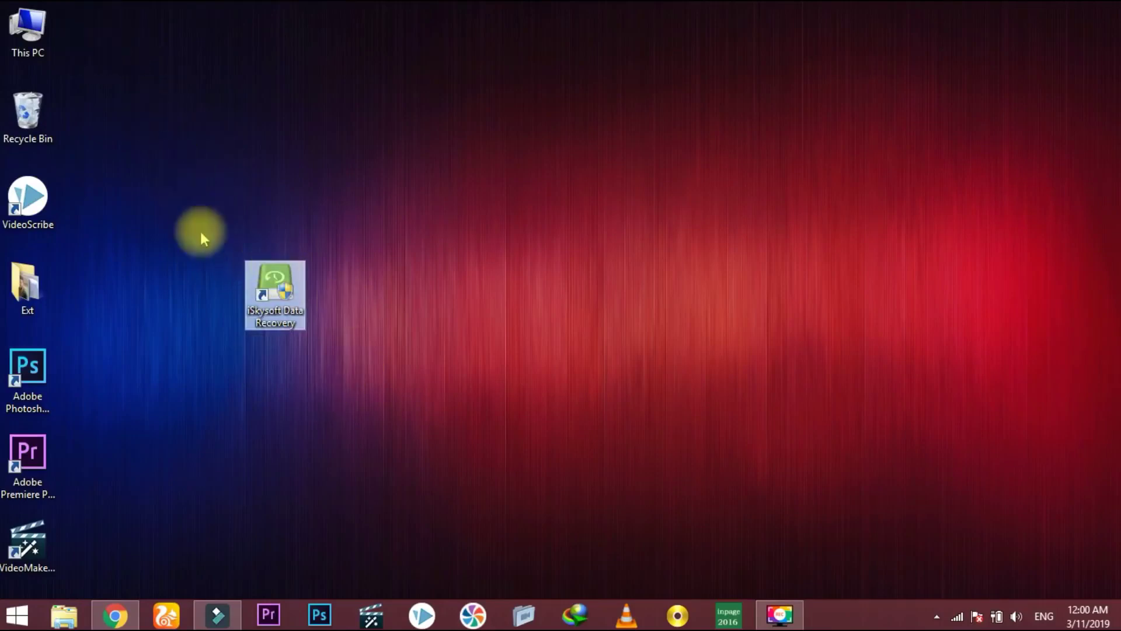
click(244, 349)
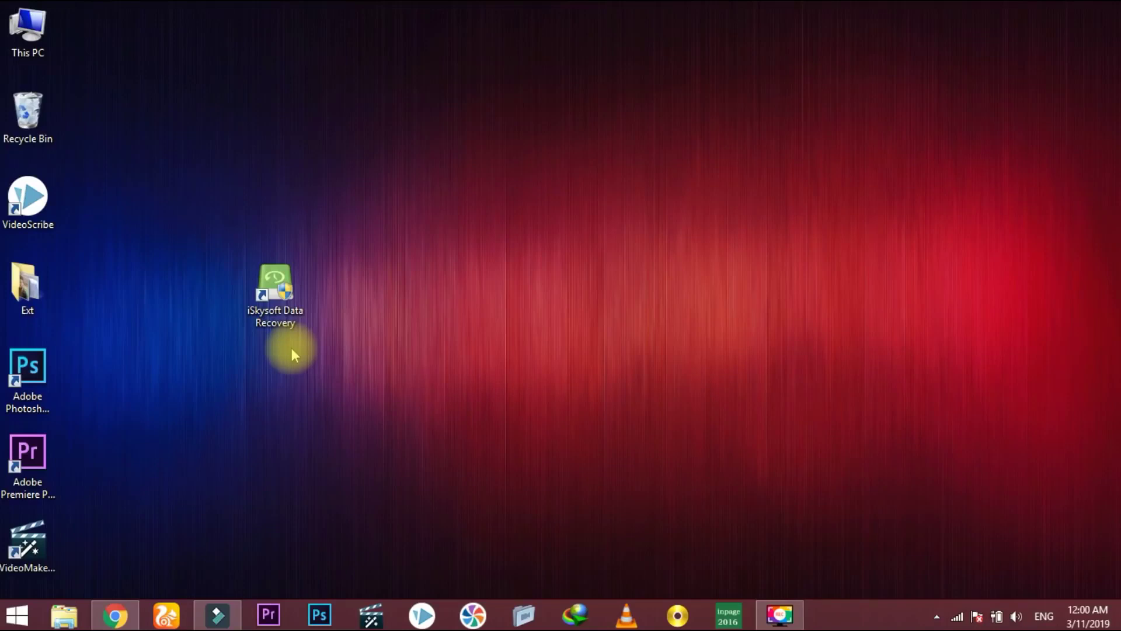
double_click(275, 289)
click(634, 343)
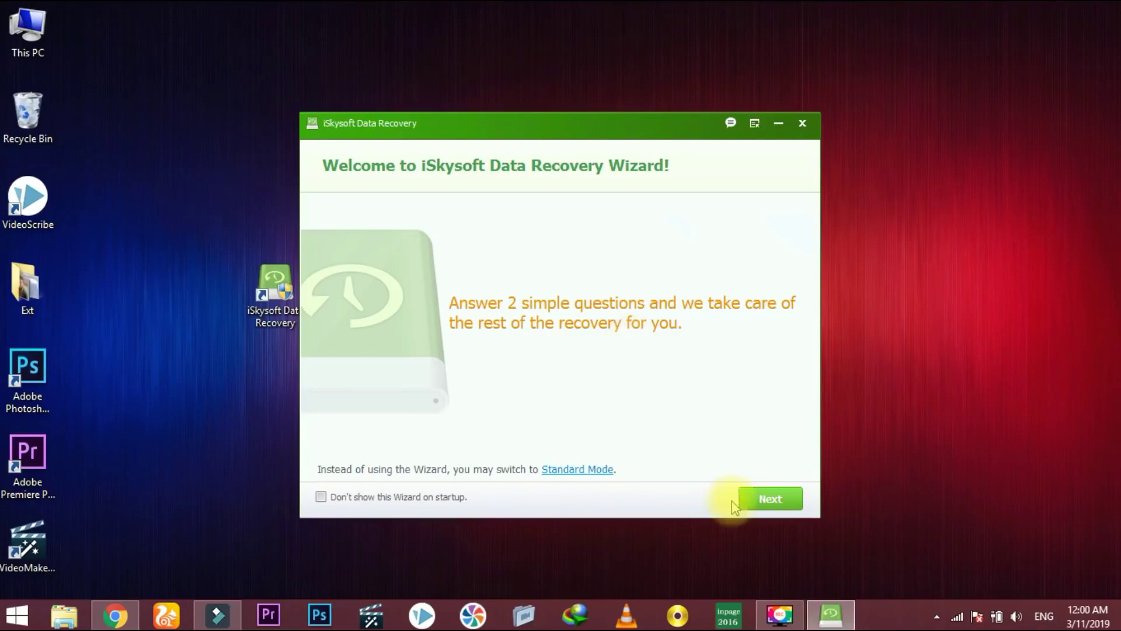
click(764, 504)
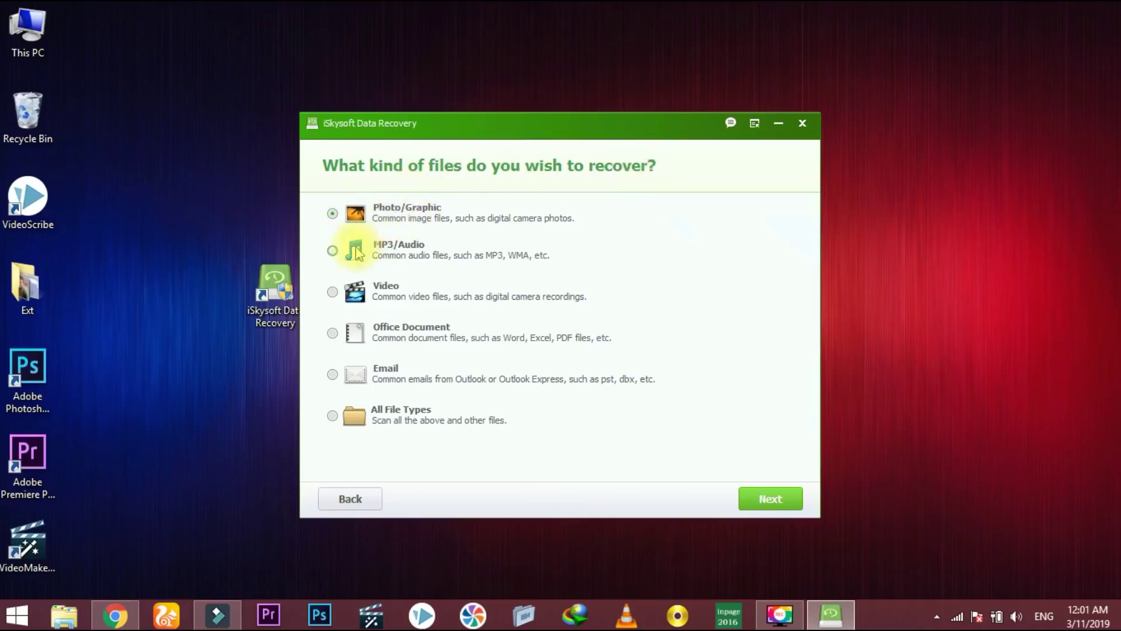
Choose All File Types as the kind of files to recover and continue to the location question
click(378, 294)
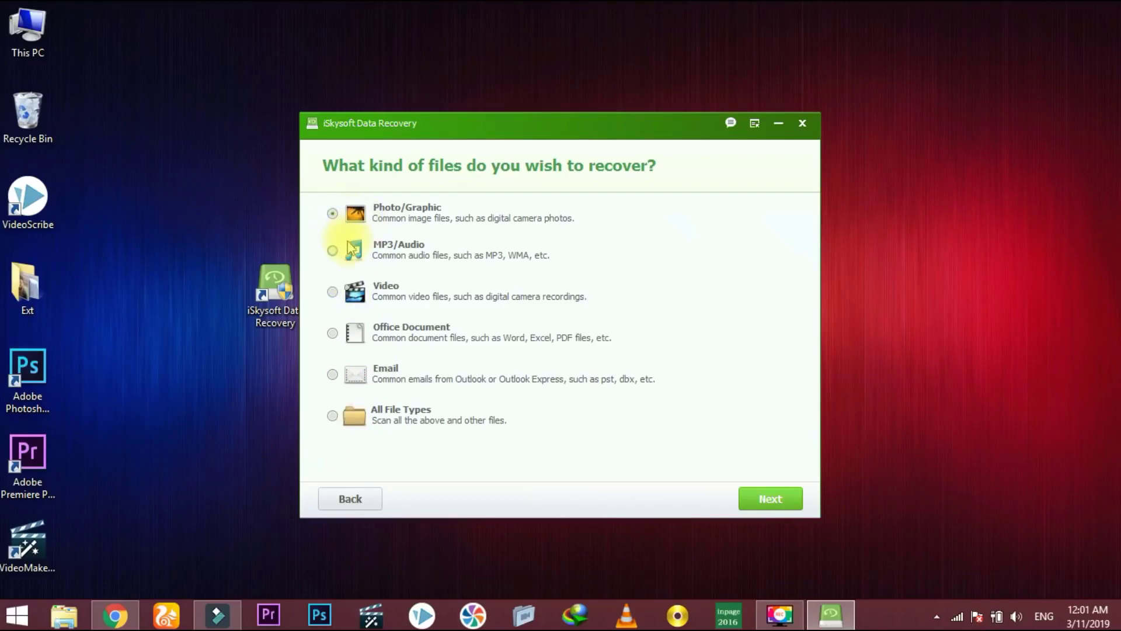
click(332, 415)
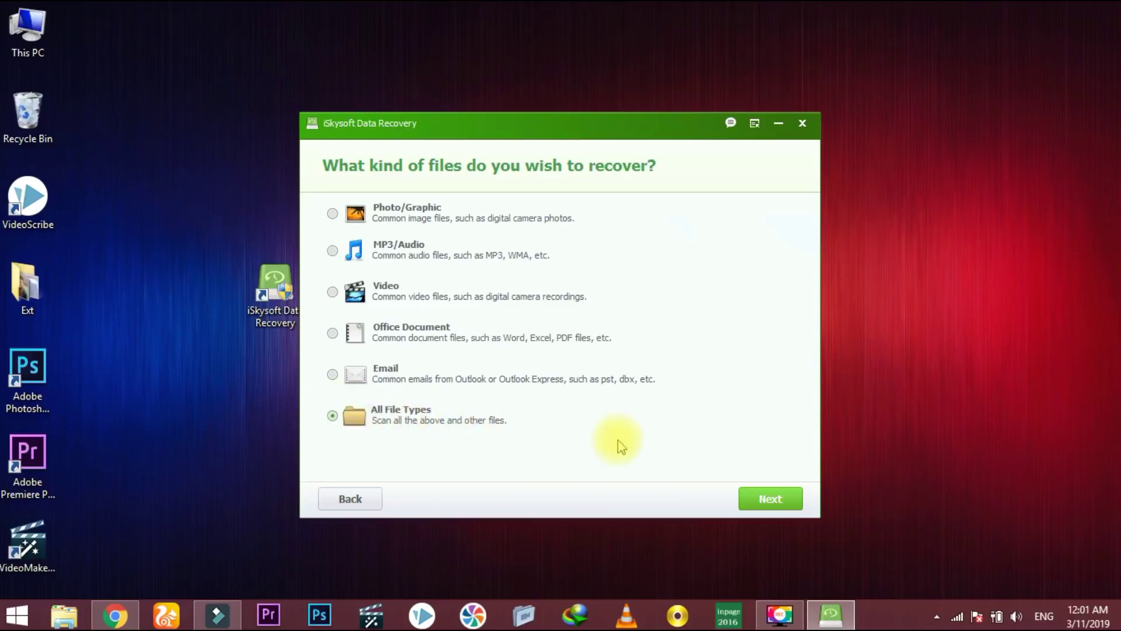
click(771, 498)
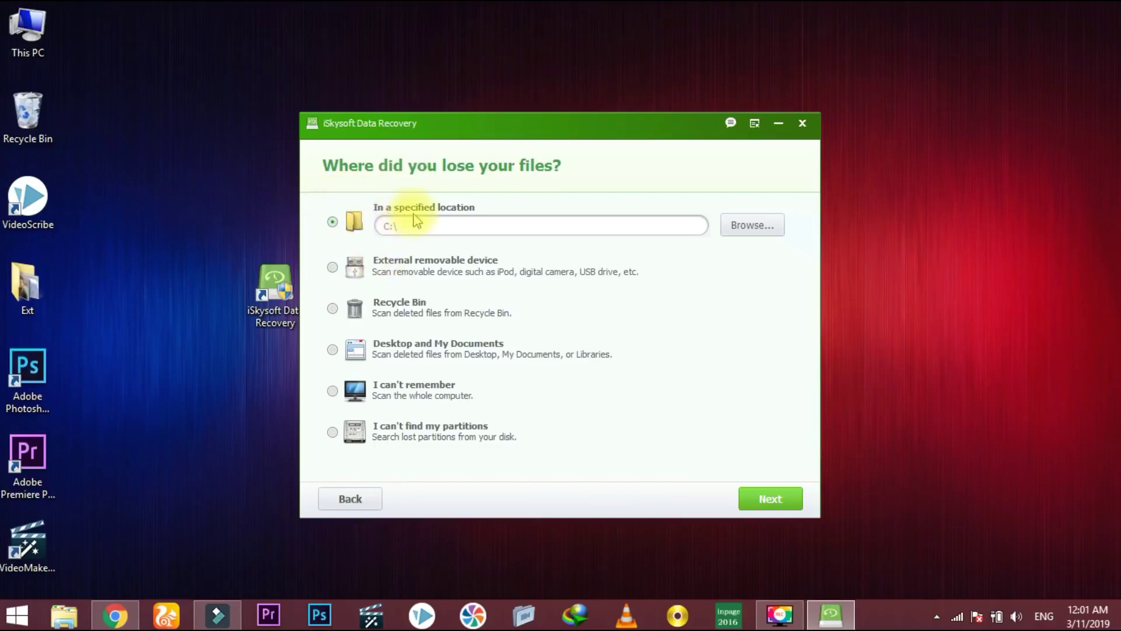
Browse for a recovery location, then check the computer's drives C:, E:, F: and H: in This PC and close it
click(756, 231)
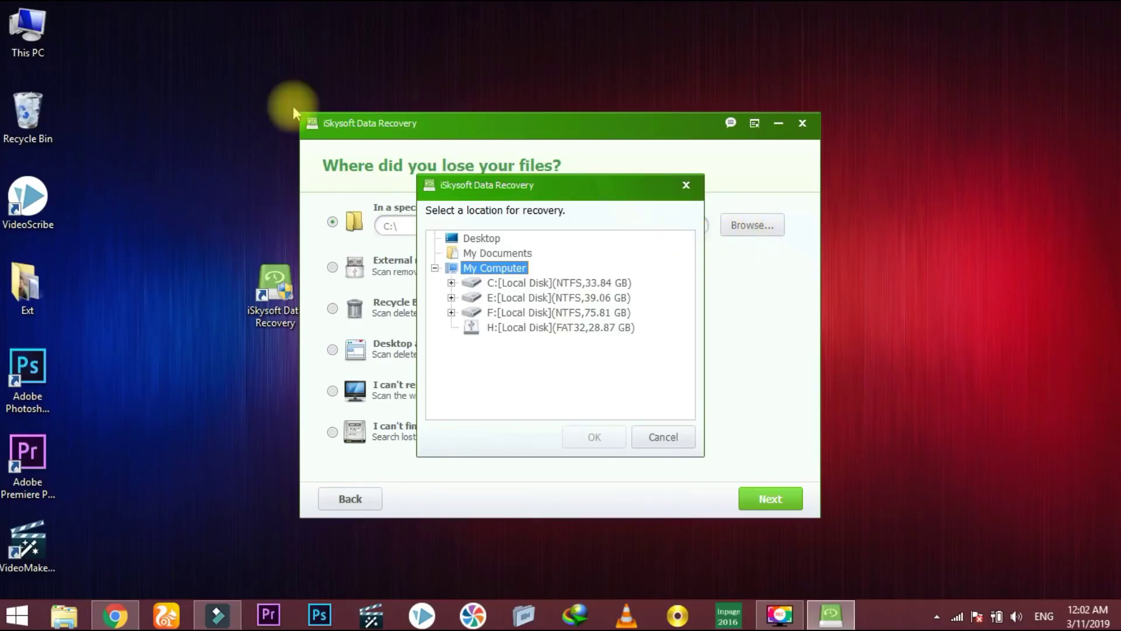
click(9, 29)
double_click(10, 29)
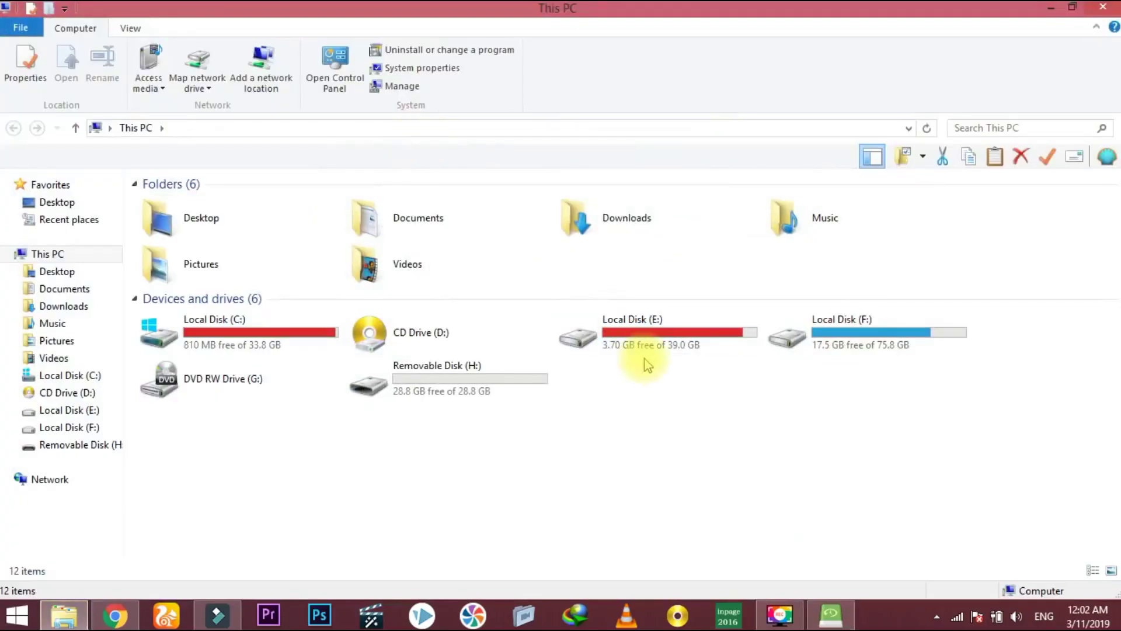
click(619, 351)
click(851, 358)
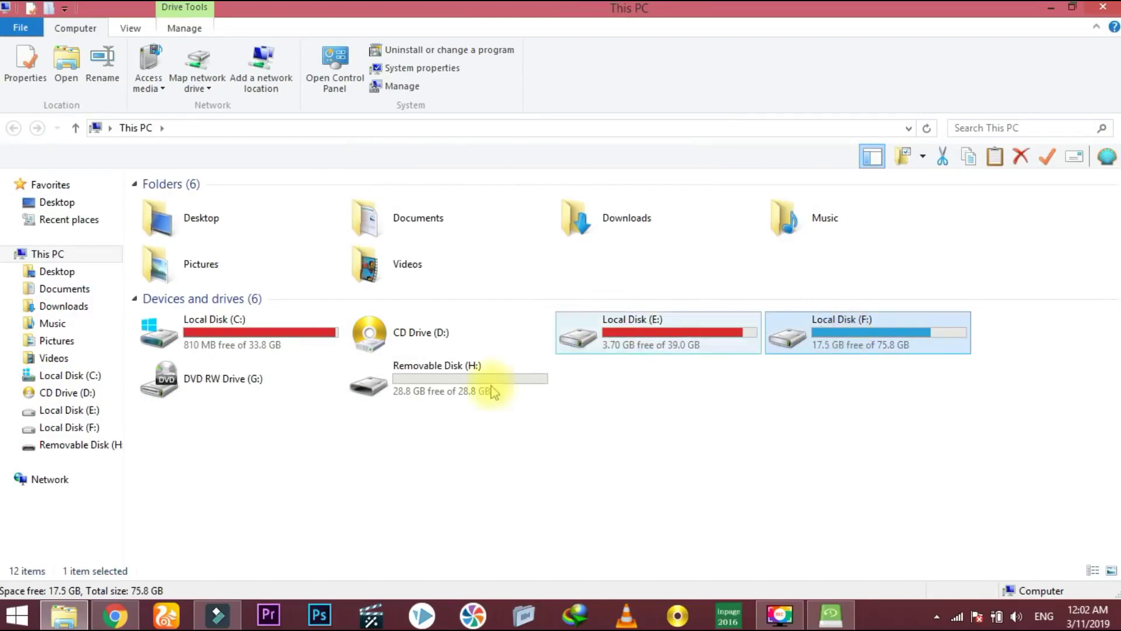
click(466, 398)
click(263, 345)
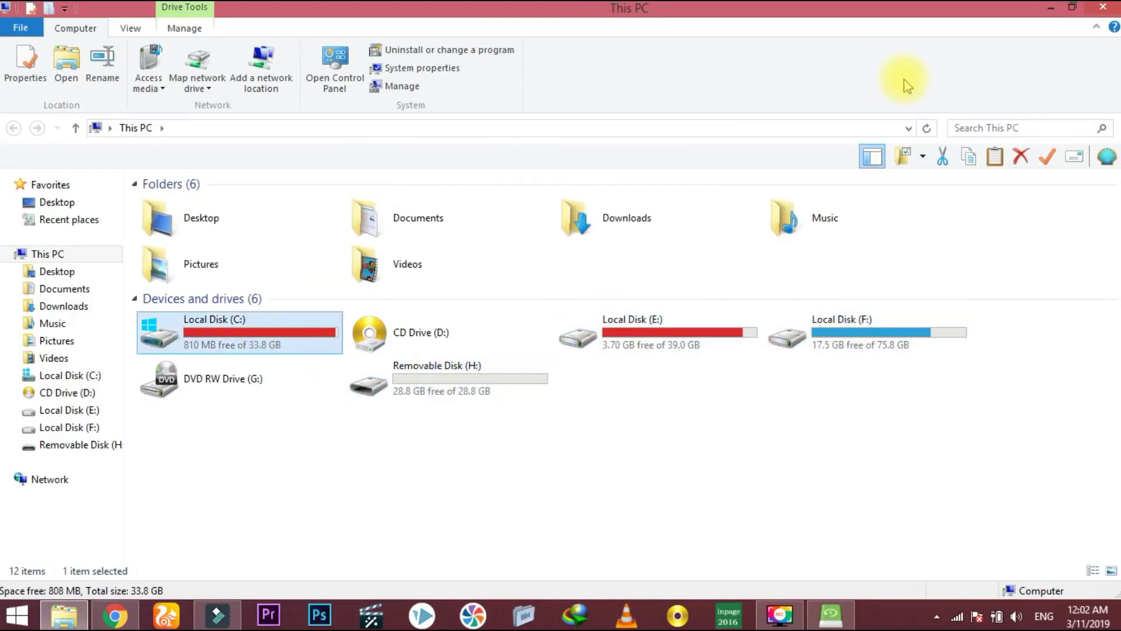
click(1101, 10)
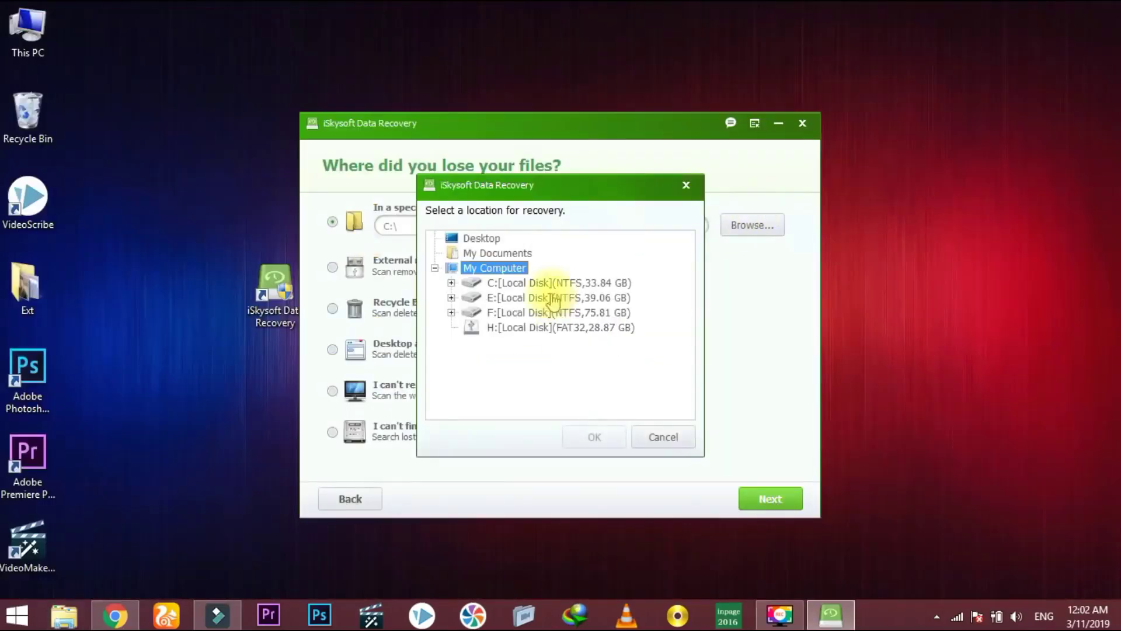
Set the specified recovery location to the H: local disk
click(516, 284)
click(514, 297)
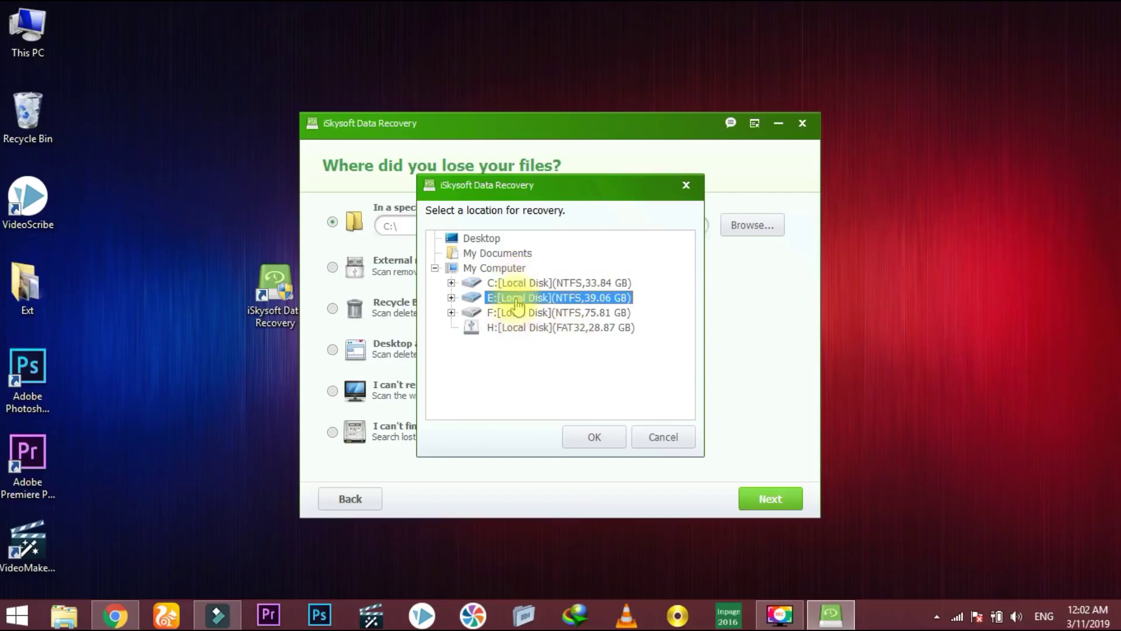
click(513, 313)
click(515, 328)
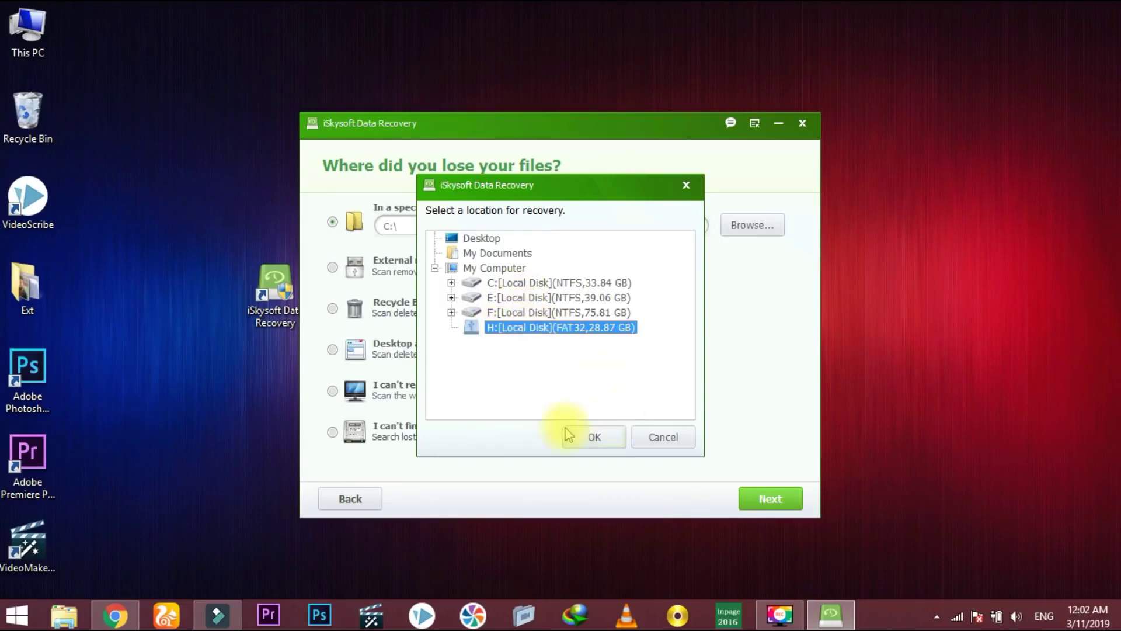
click(591, 437)
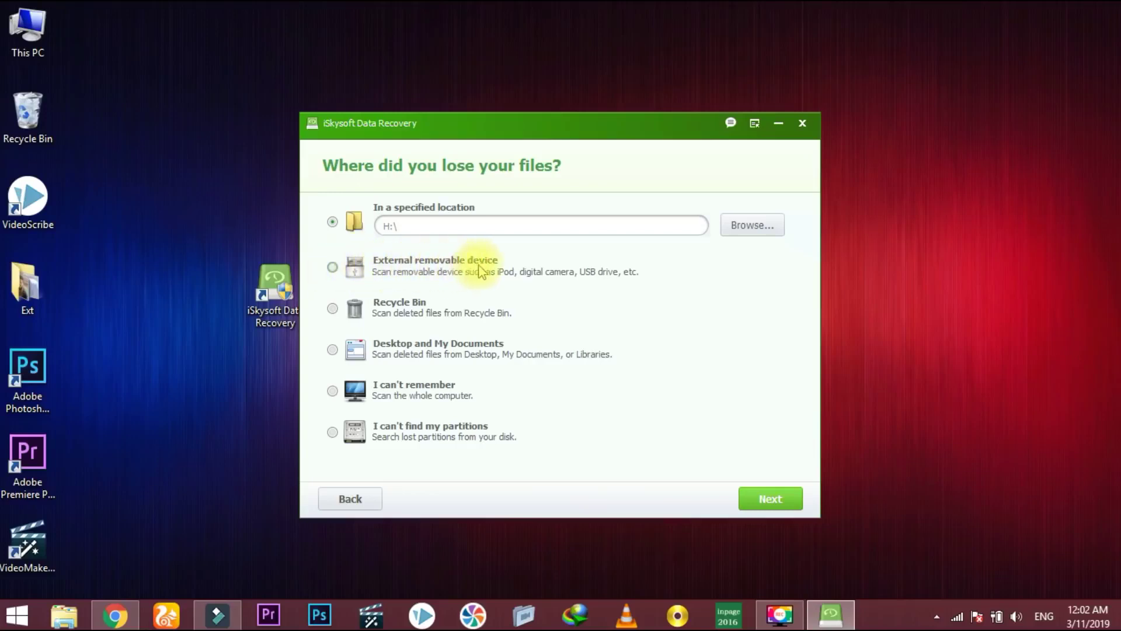
Try the alternative loss locations one by one, from External removable device to I can't find my partitions
click(332, 268)
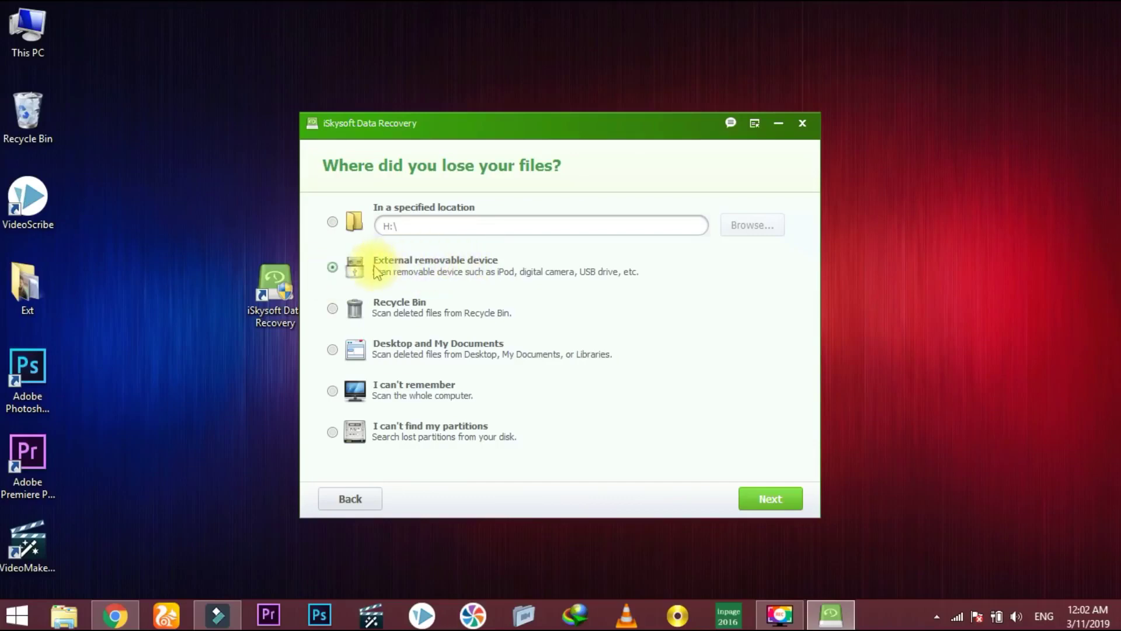
click(342, 310)
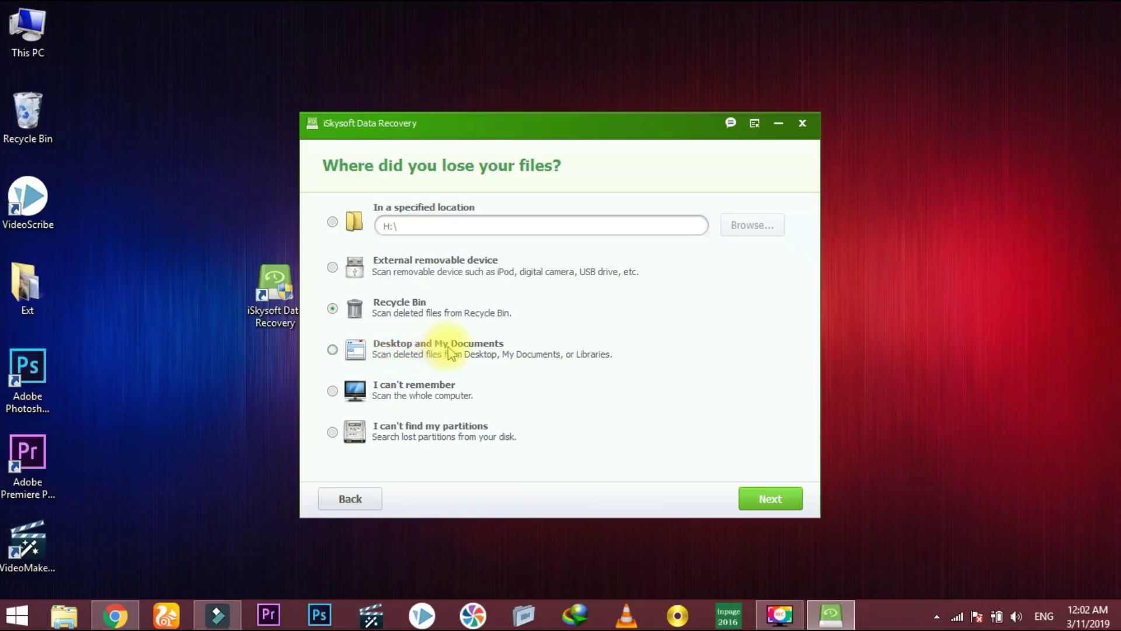
click(379, 353)
drag(95, 40, 159, 363)
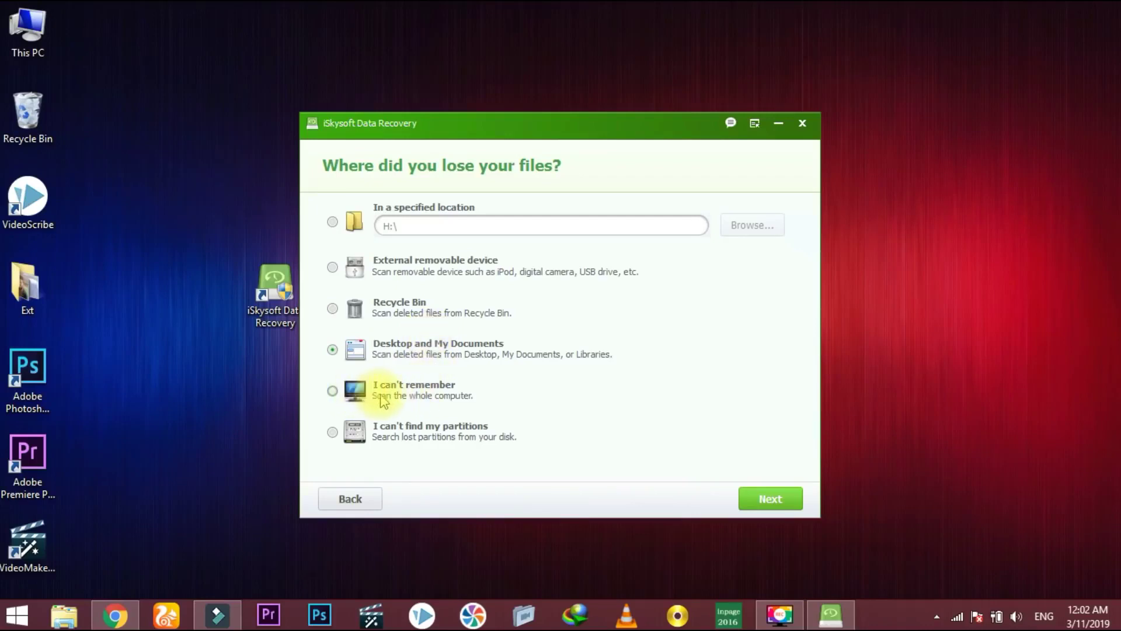
click(361, 393)
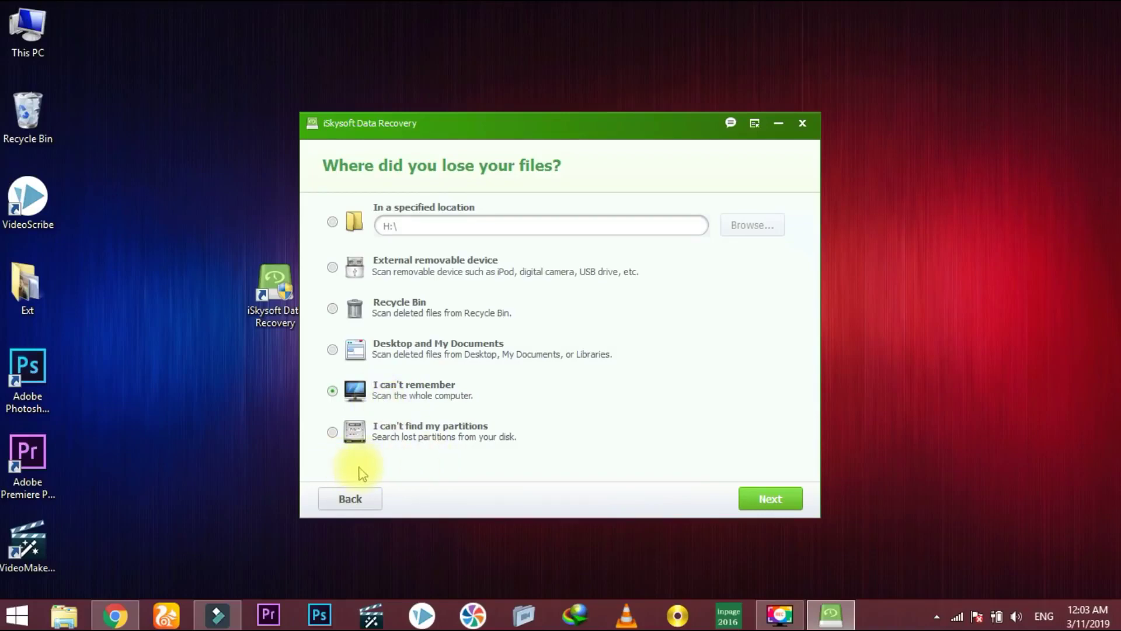
click(331, 432)
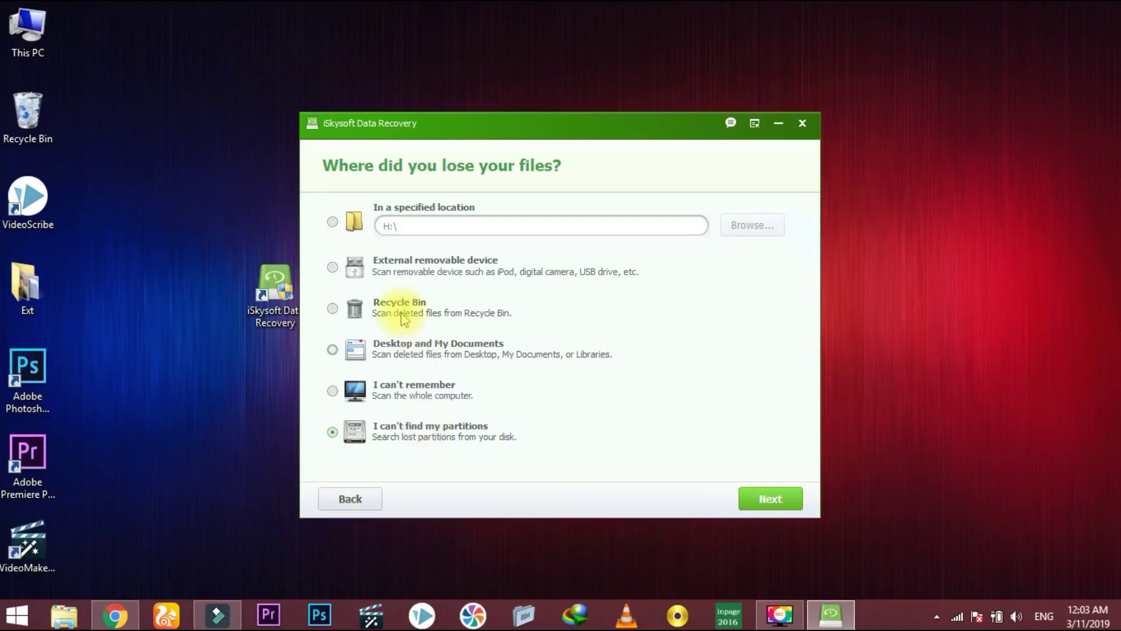
Switch back to In a specified location and select the H: drive as the place to recover from
click(332, 221)
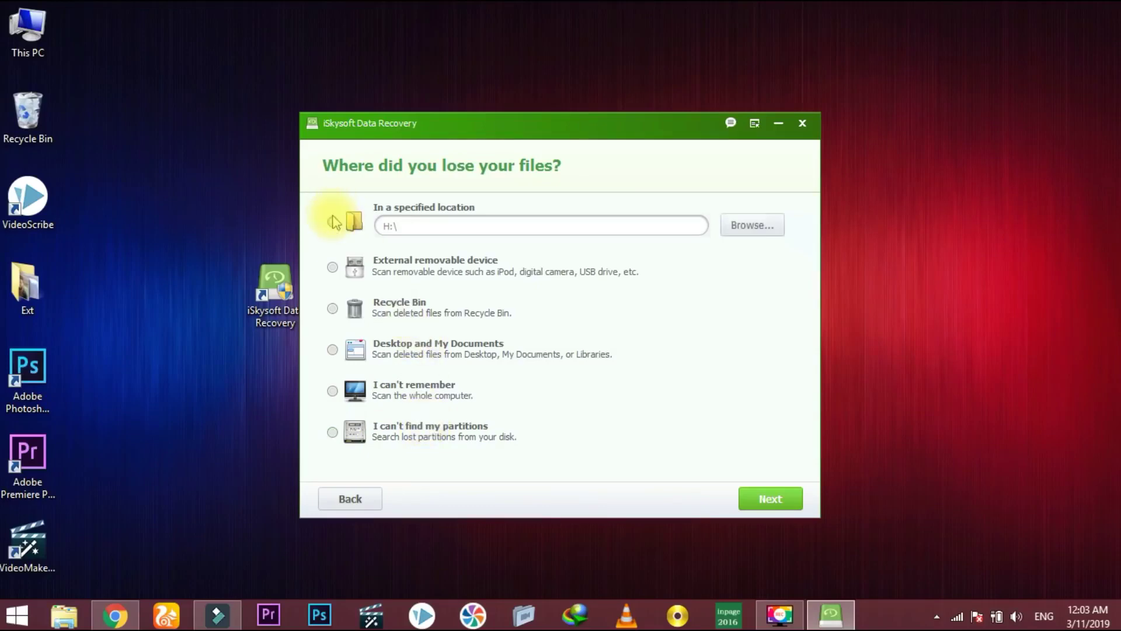
click(752, 225)
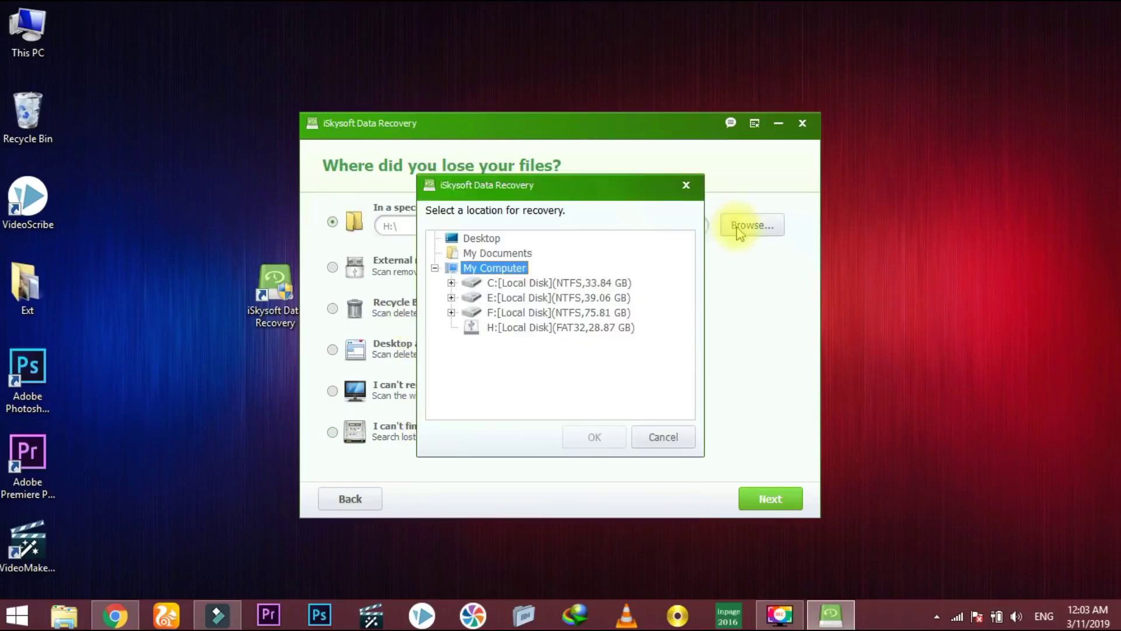
click(502, 336)
click(605, 443)
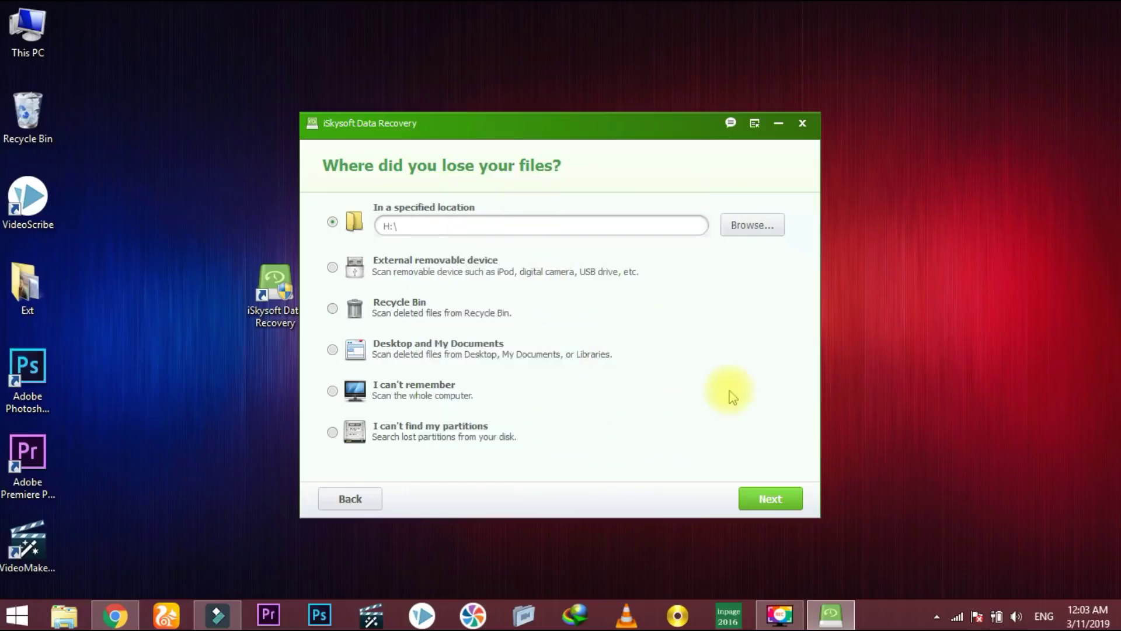
Continue the wizard, start the scan with Deep Scan enabled, and maximize the scan window
click(770, 507)
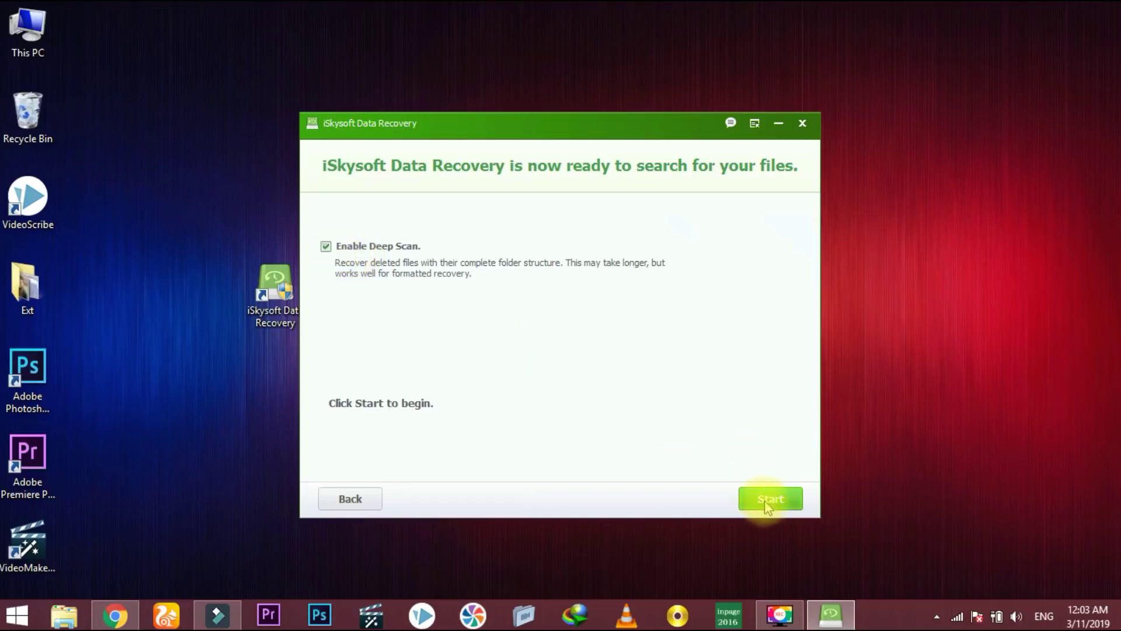
click(765, 500)
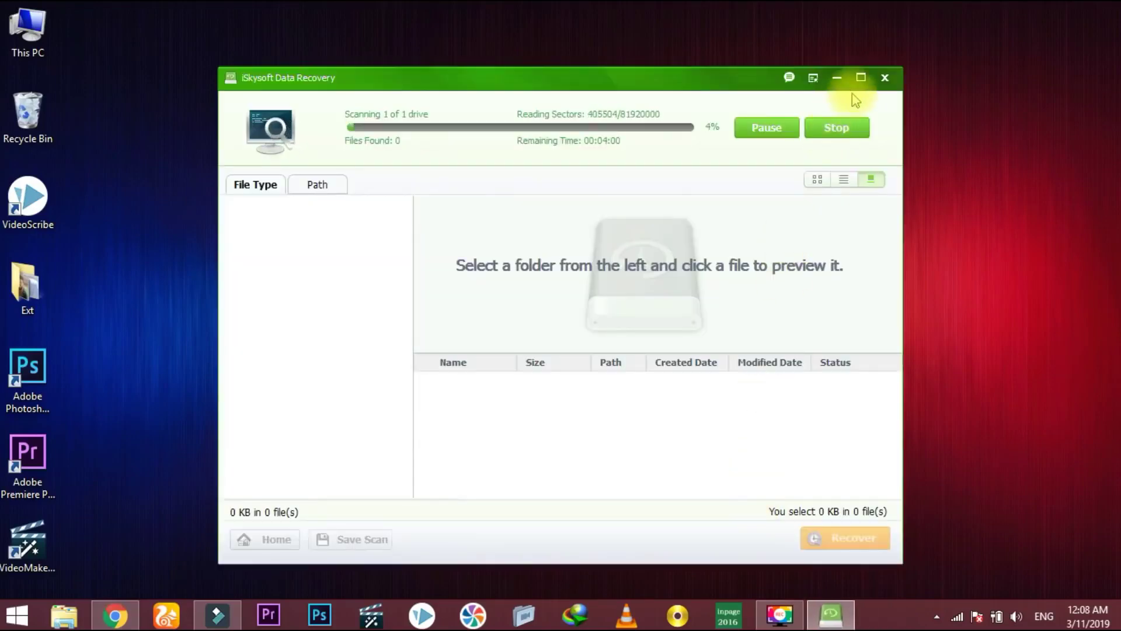
click(862, 79)
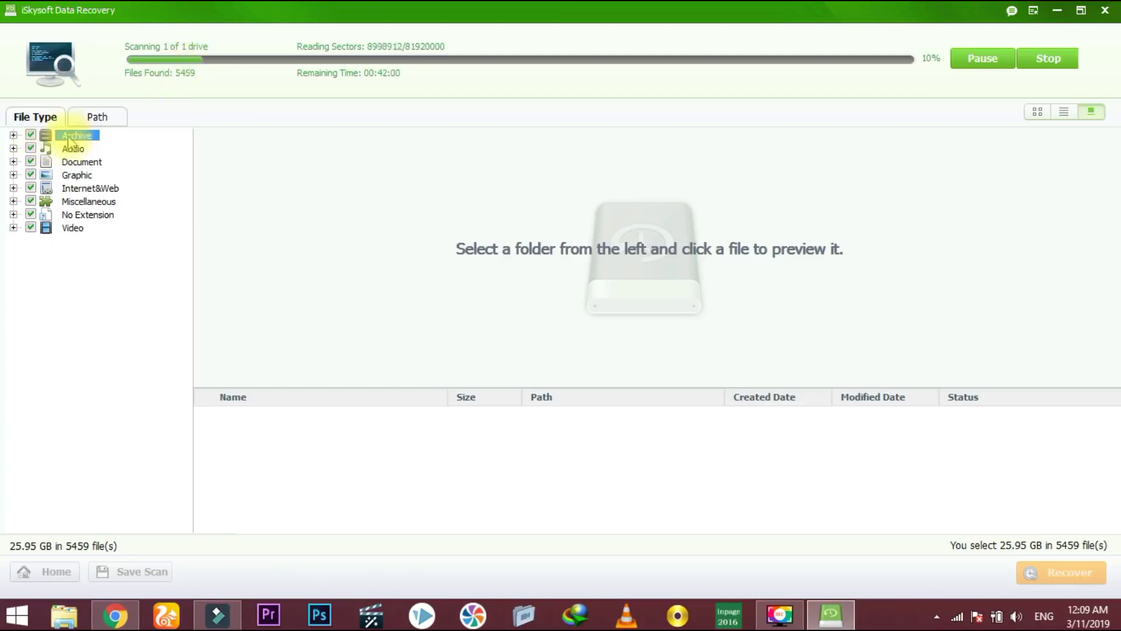
Examine the found RAR and ZIP files in the Archive category, showing them as a plain list
click(13, 135)
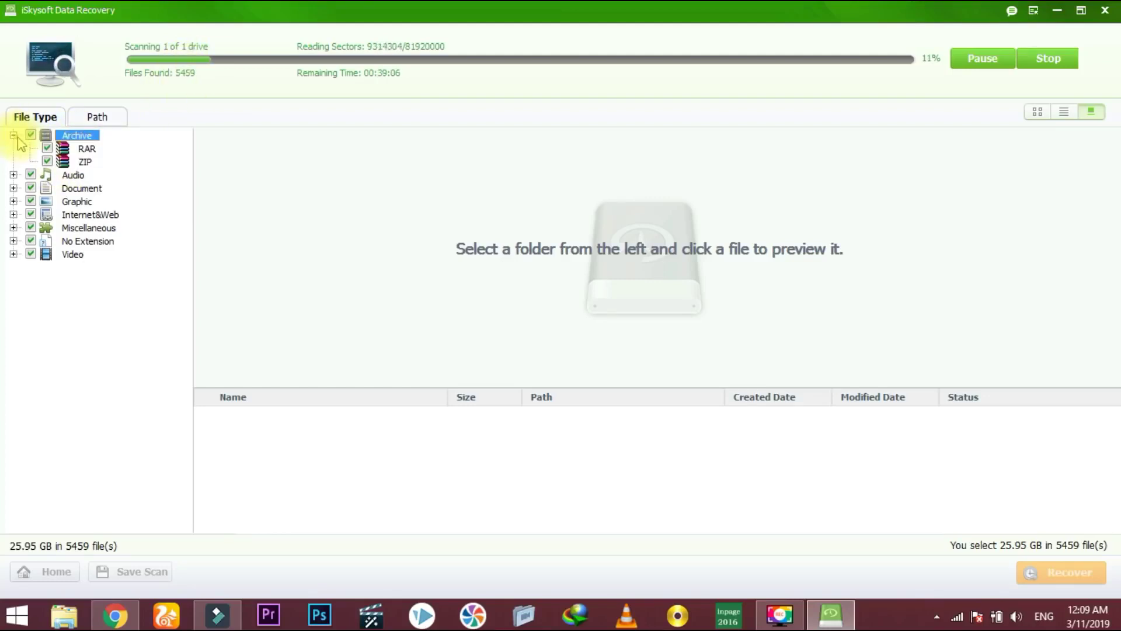
click(87, 148)
click(88, 161)
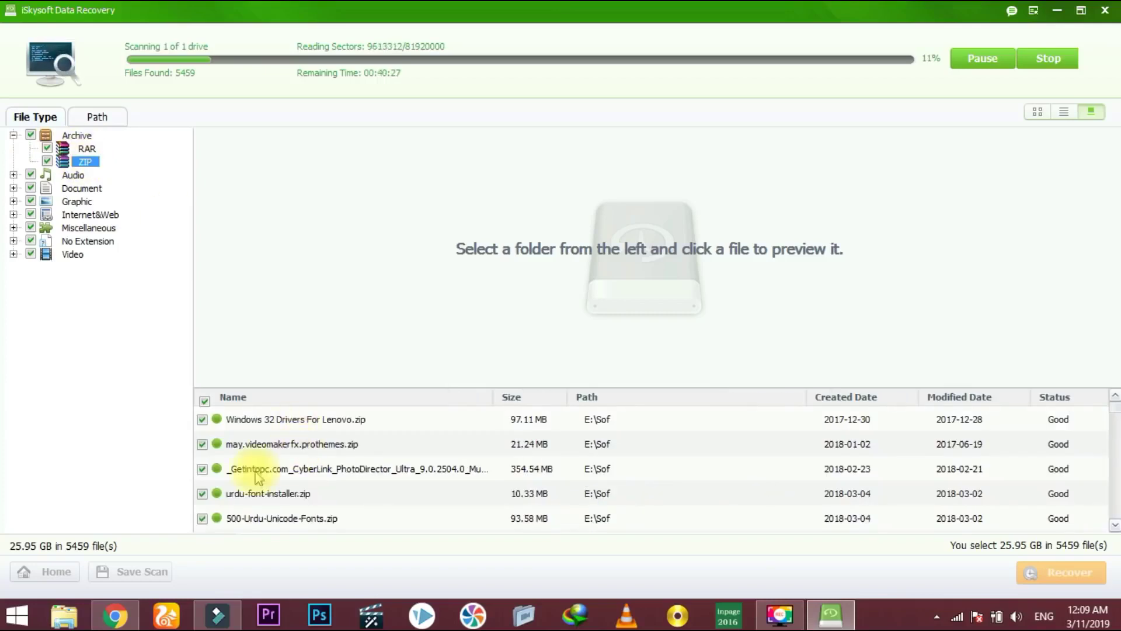
click(1065, 114)
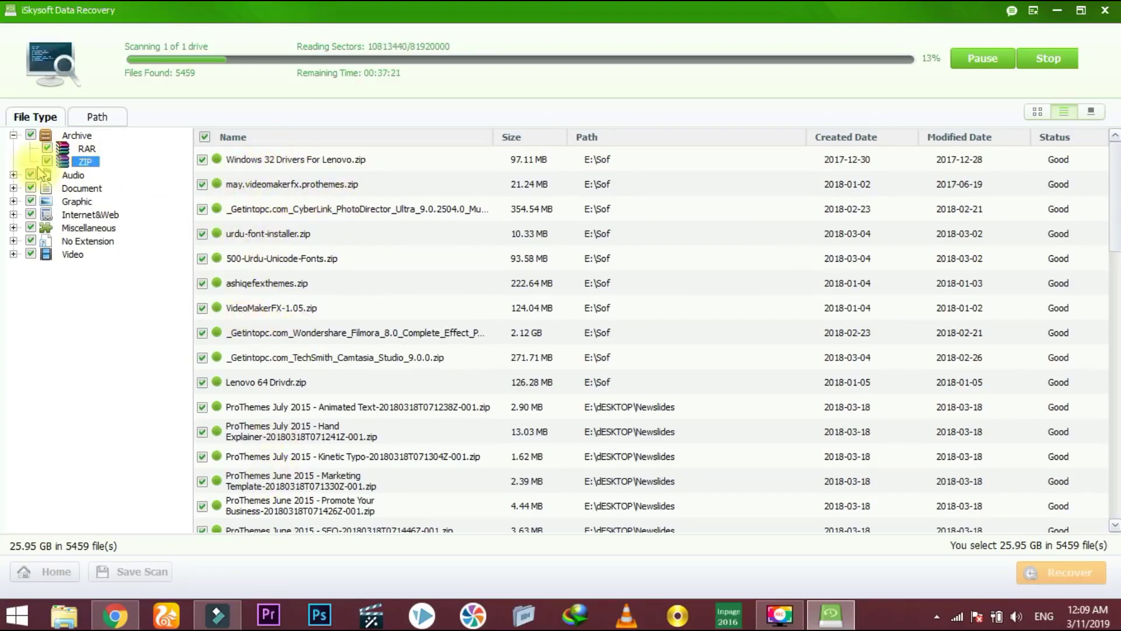
Look through the M4A and MP3 files found in the Audio category
click(13, 175)
click(87, 188)
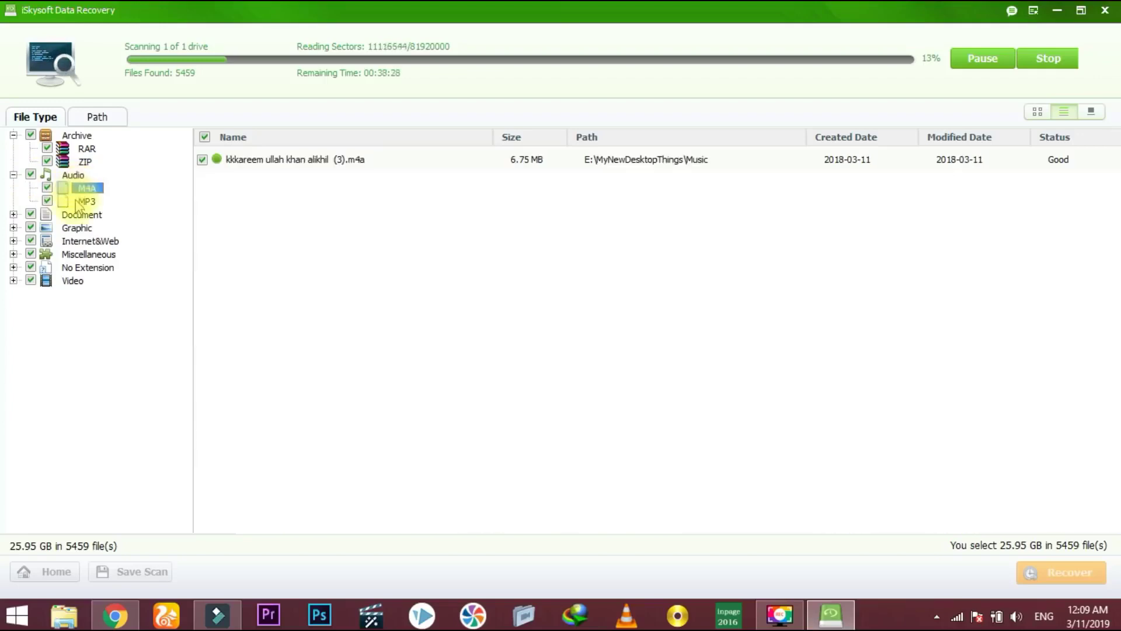
click(87, 201)
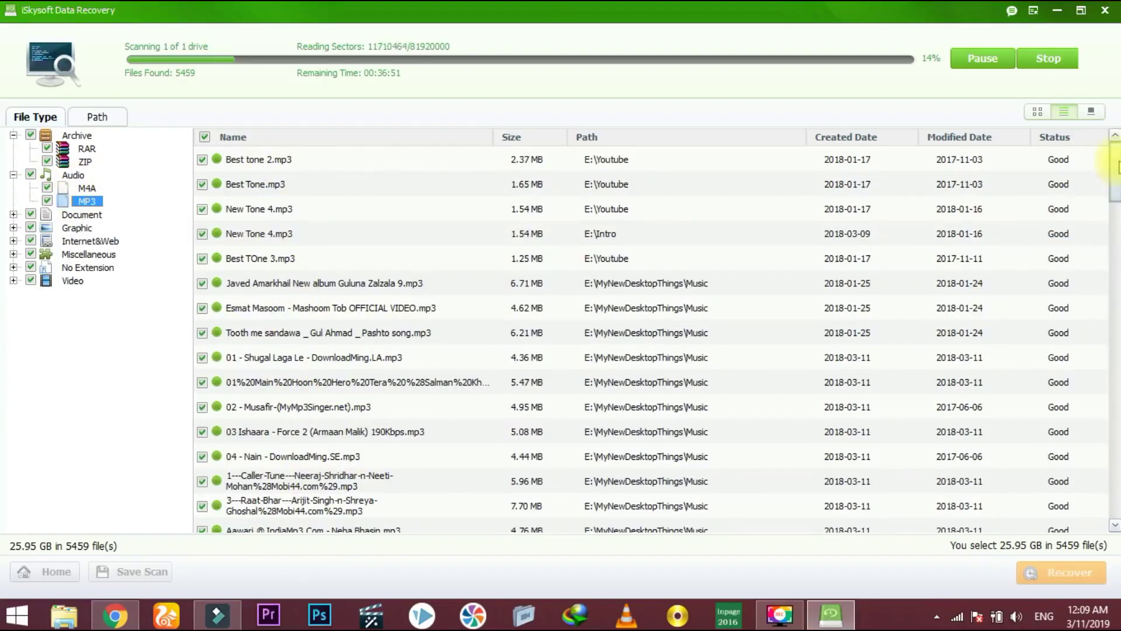
drag(1116, 167, 1096, 385)
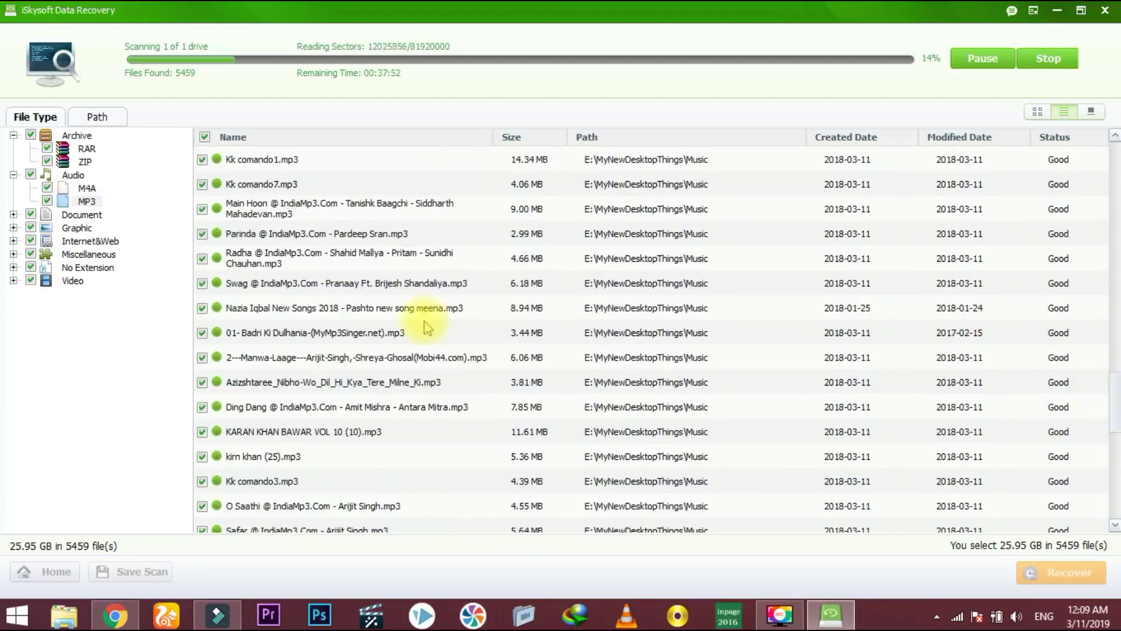
Look through the DOCX and LOG files found in the Document category
click(12, 215)
click(89, 229)
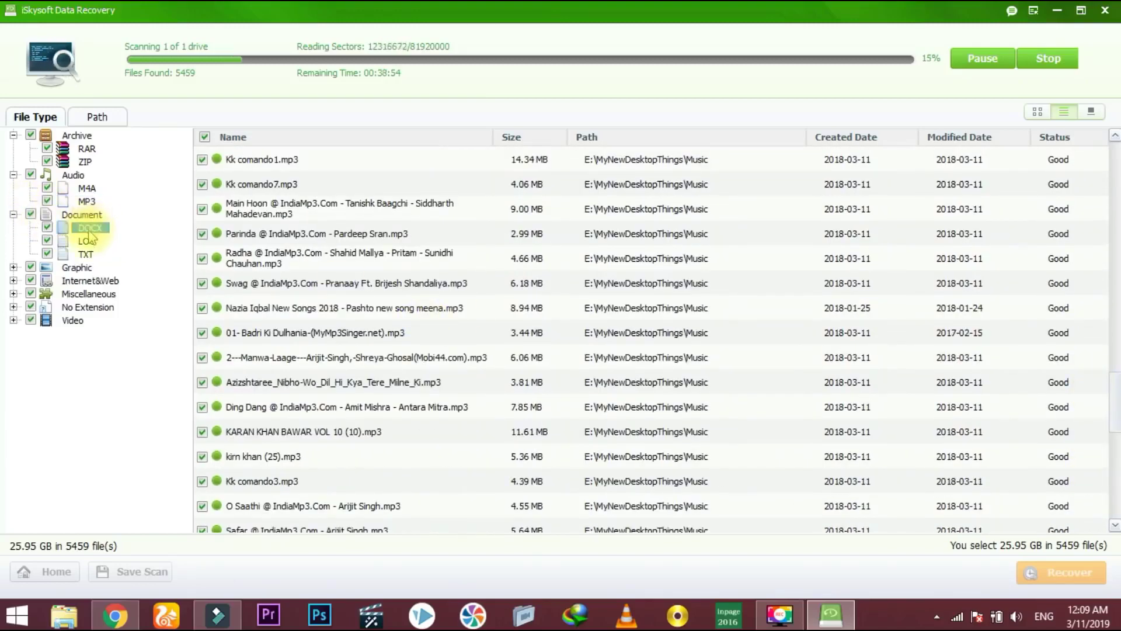
click(88, 241)
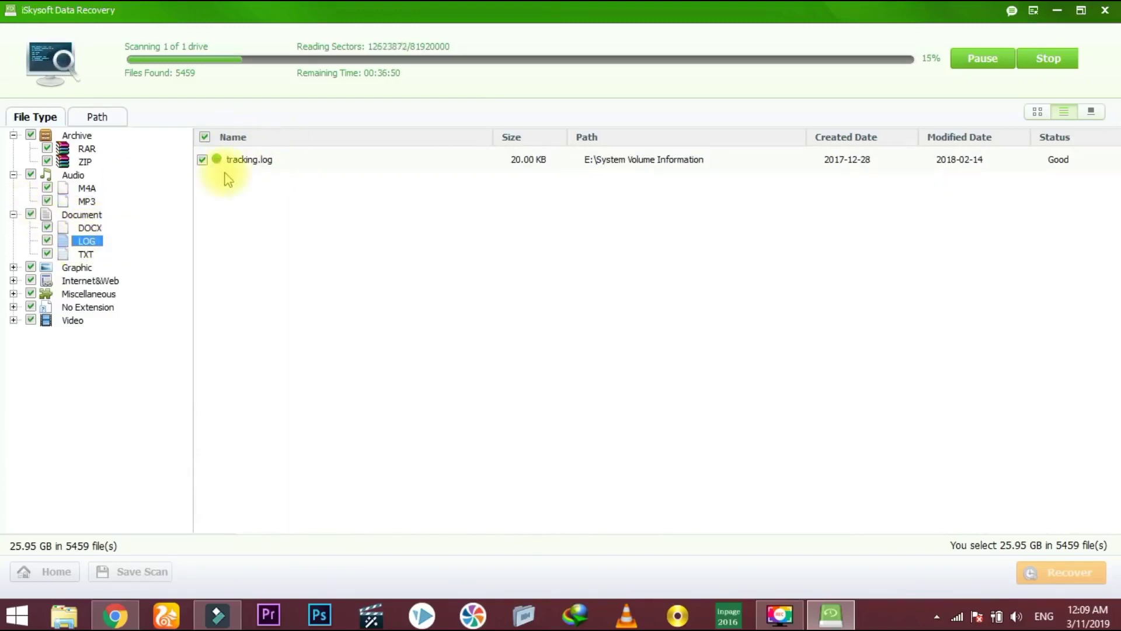
Look through the BMP and JPG files in the Graphic category, viewing JPG group 1-1000 as thumbnails and as a list
click(13, 266)
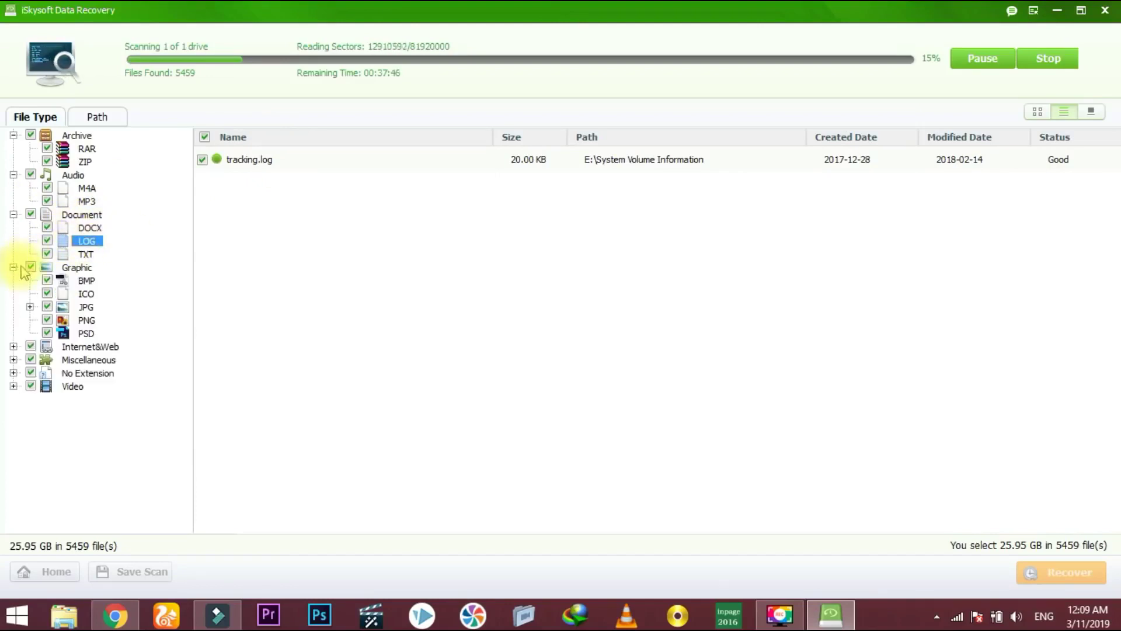
click(86, 280)
double_click(85, 307)
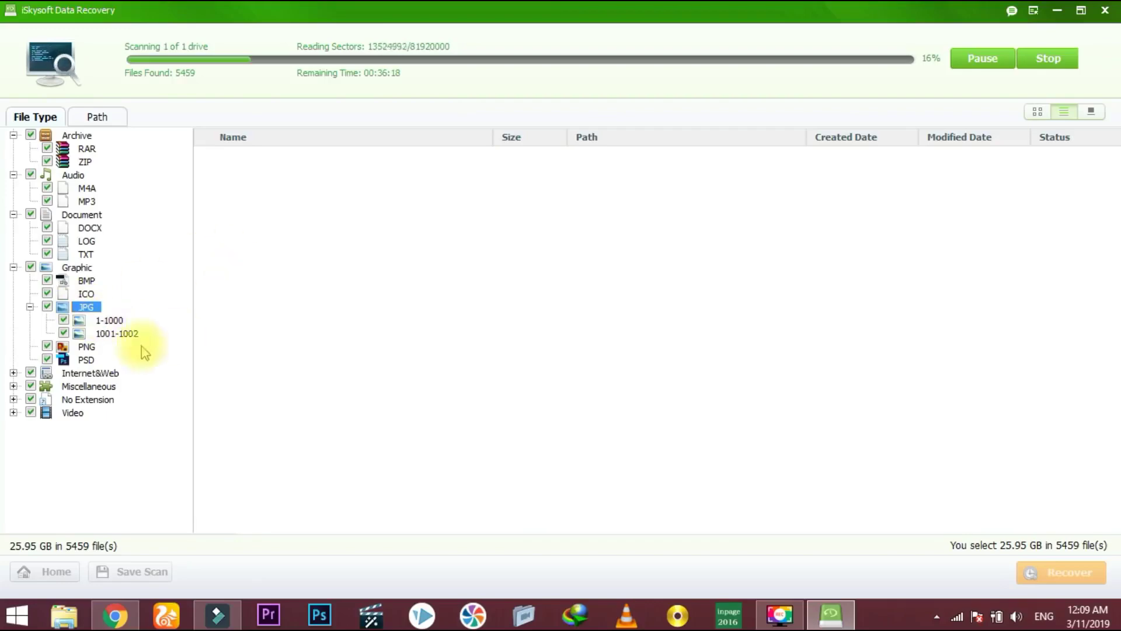
click(107, 321)
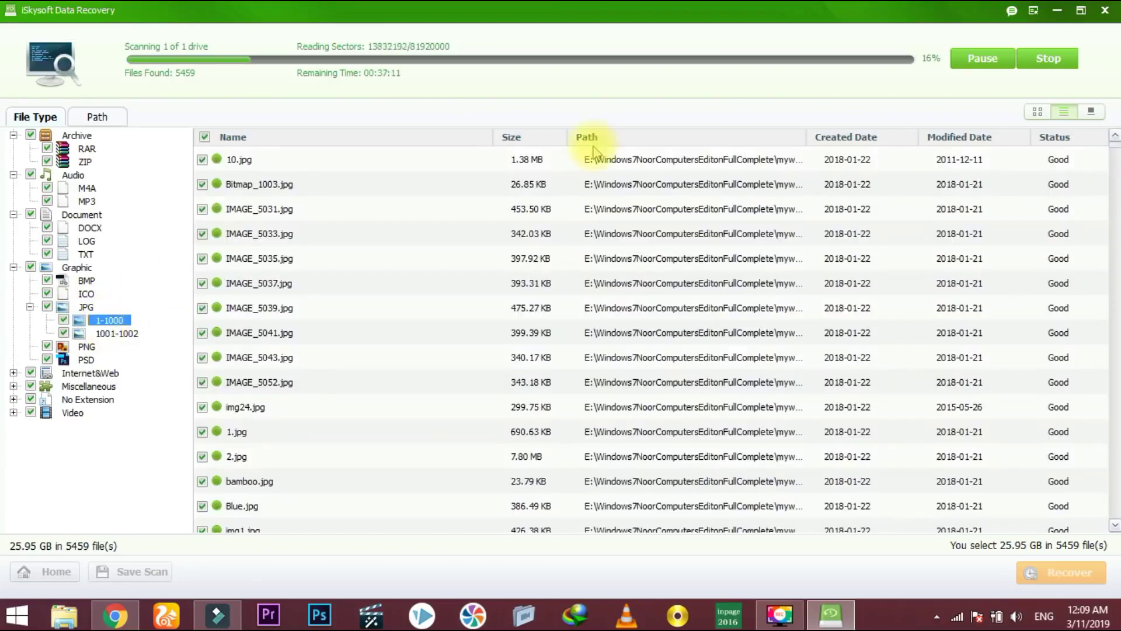
click(1037, 112)
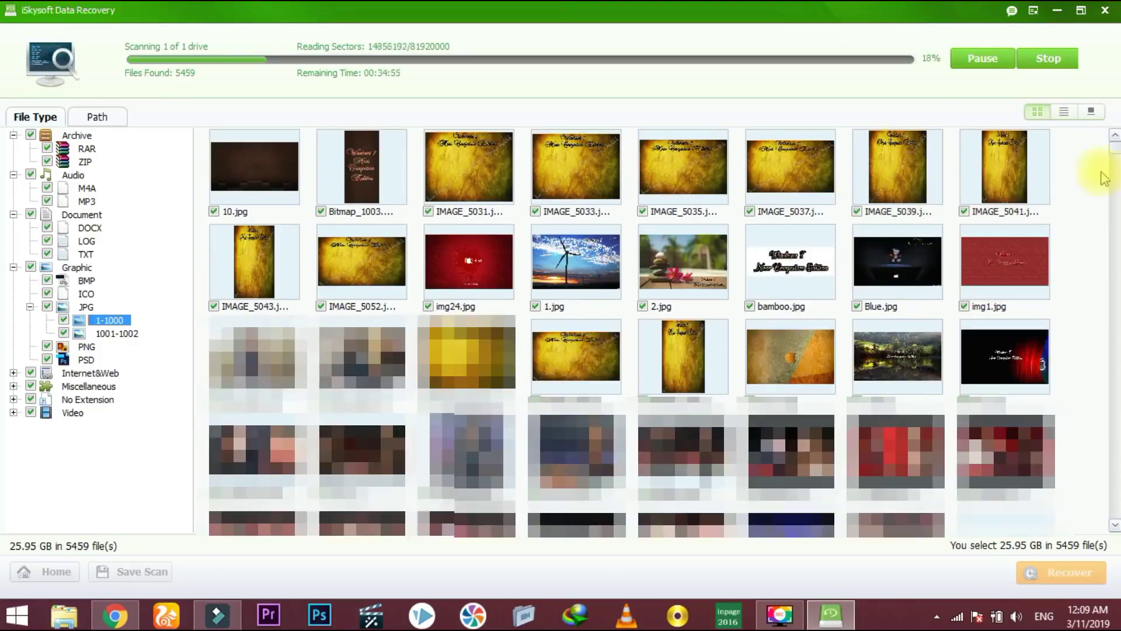
drag(1116, 148, 1093, 107)
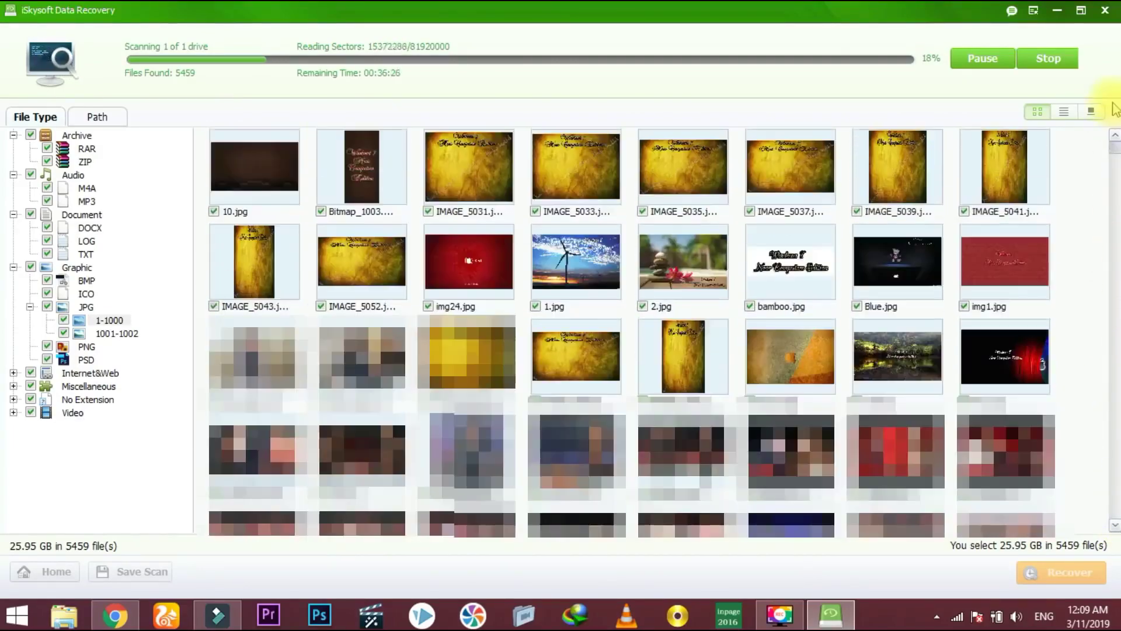
click(1072, 114)
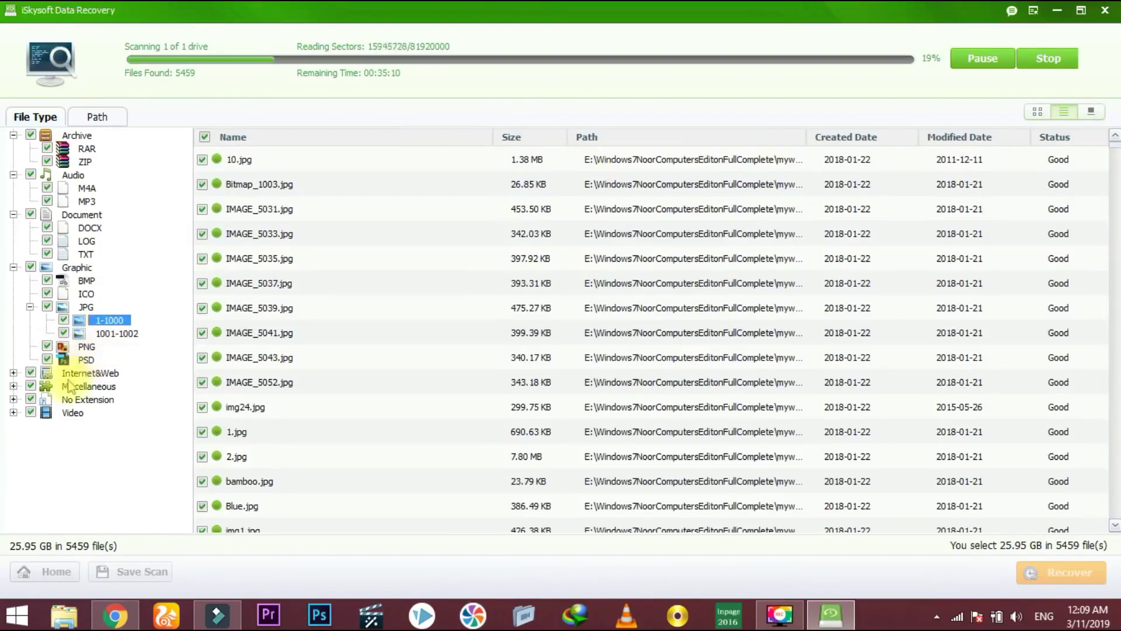
Look through the AVI, MKV and MP4 files found in the Video category
click(13, 412)
click(85, 425)
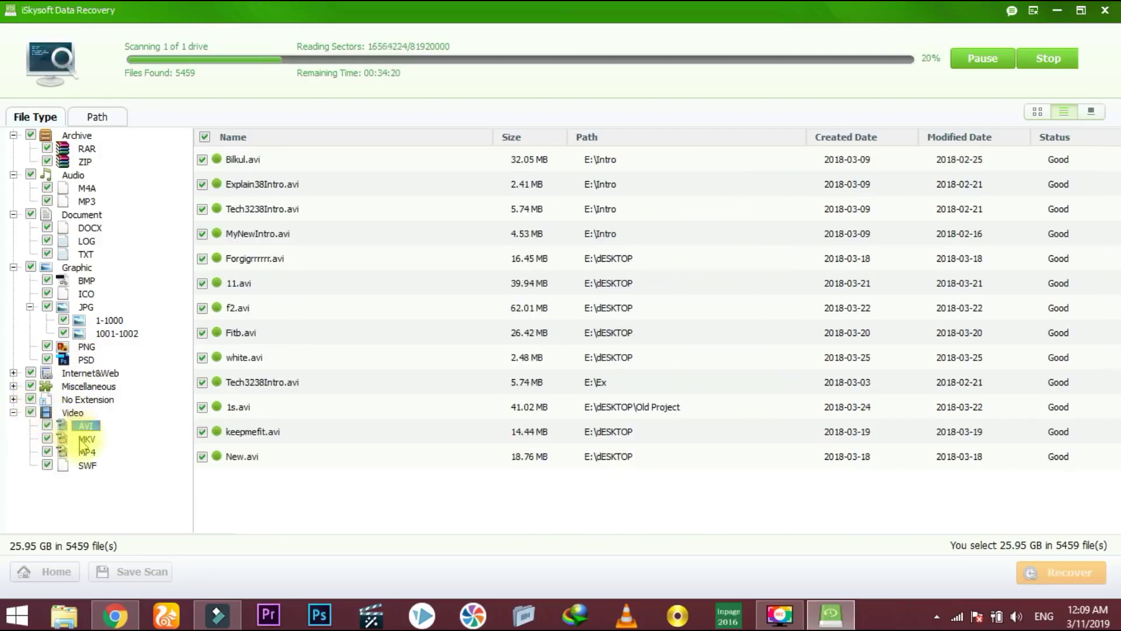
click(85, 439)
click(85, 451)
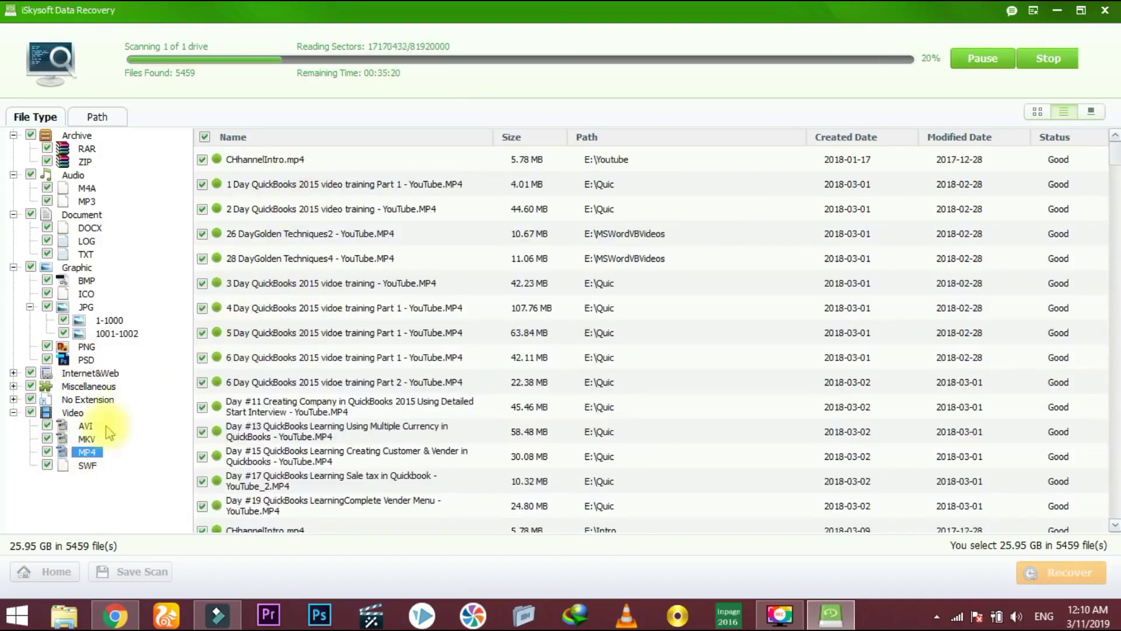
click(86, 426)
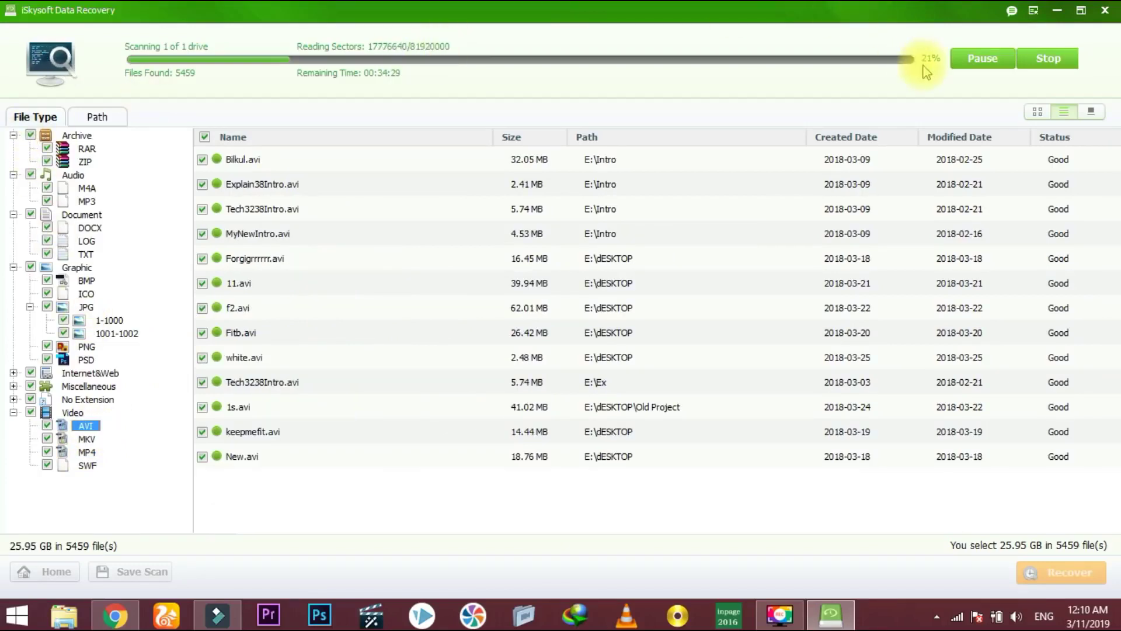
Pause the running scan, declining to stop it permanently
click(1045, 60)
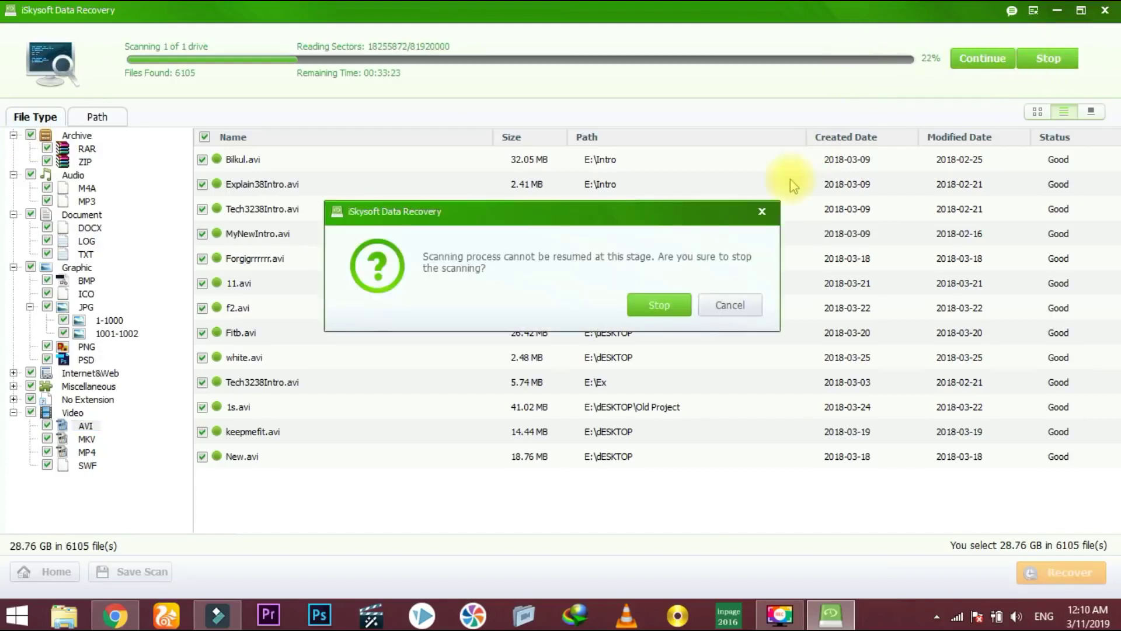
click(762, 211)
click(987, 59)
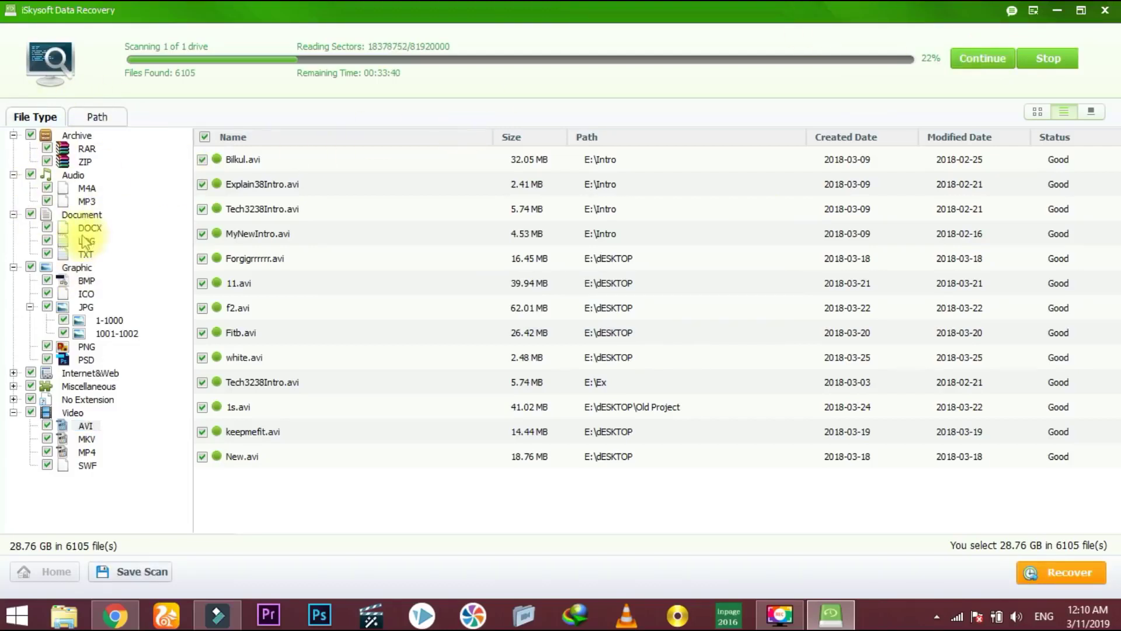
Collapse the Archive, Audio, Graphic, Document and Video categories in the file type tree, keeping Video marked for recovery
click(12, 135)
click(13, 148)
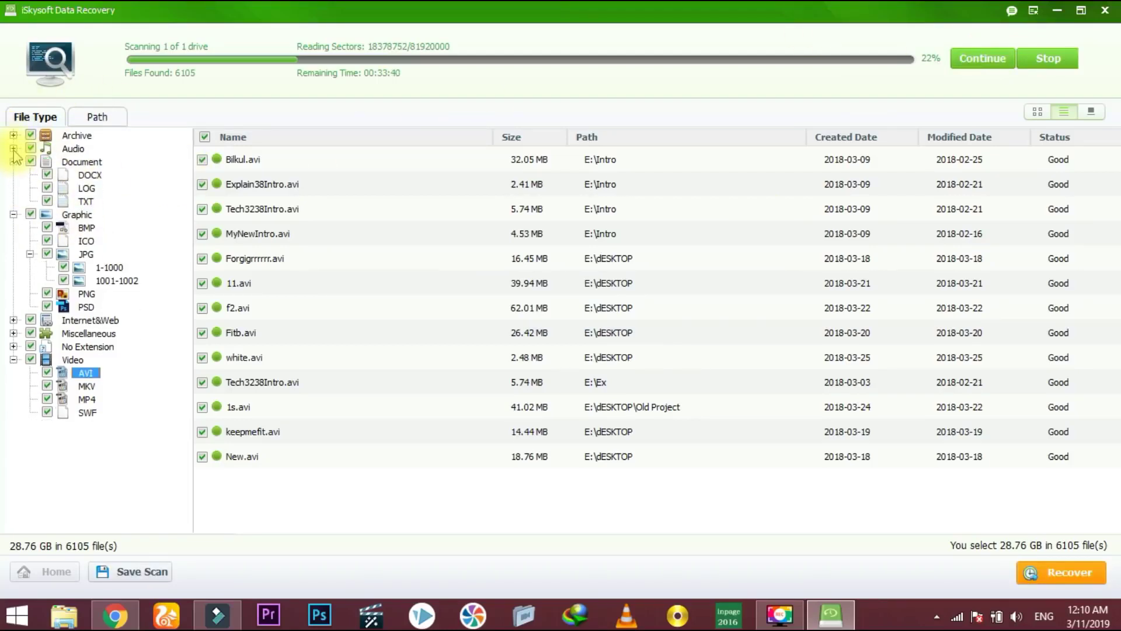
click(13, 215)
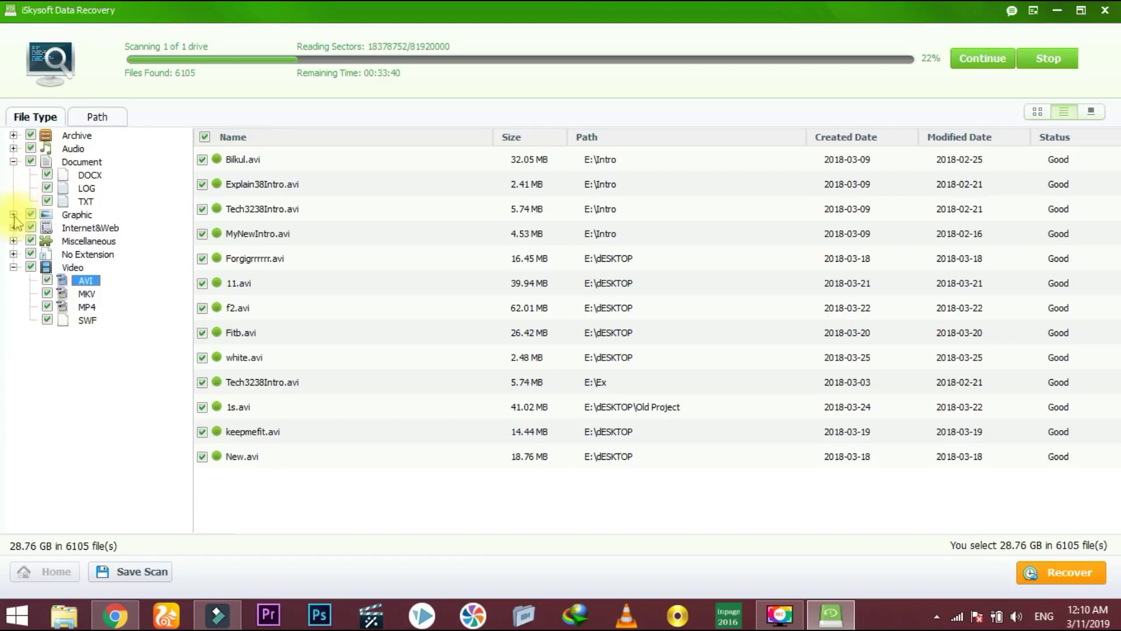
click(13, 162)
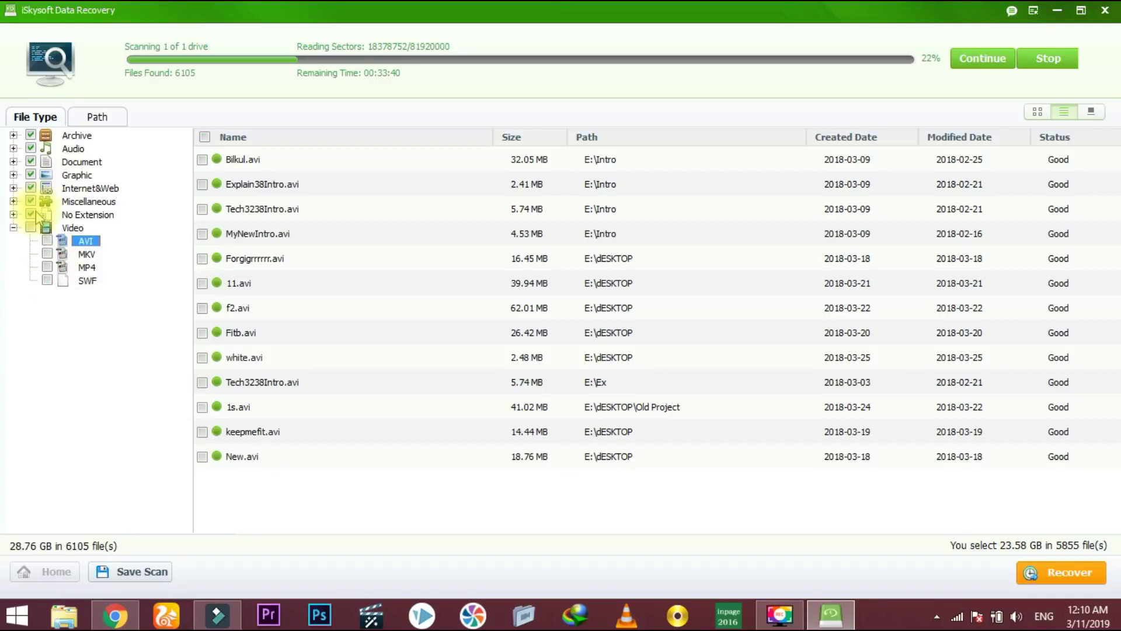
click(31, 227)
click(14, 228)
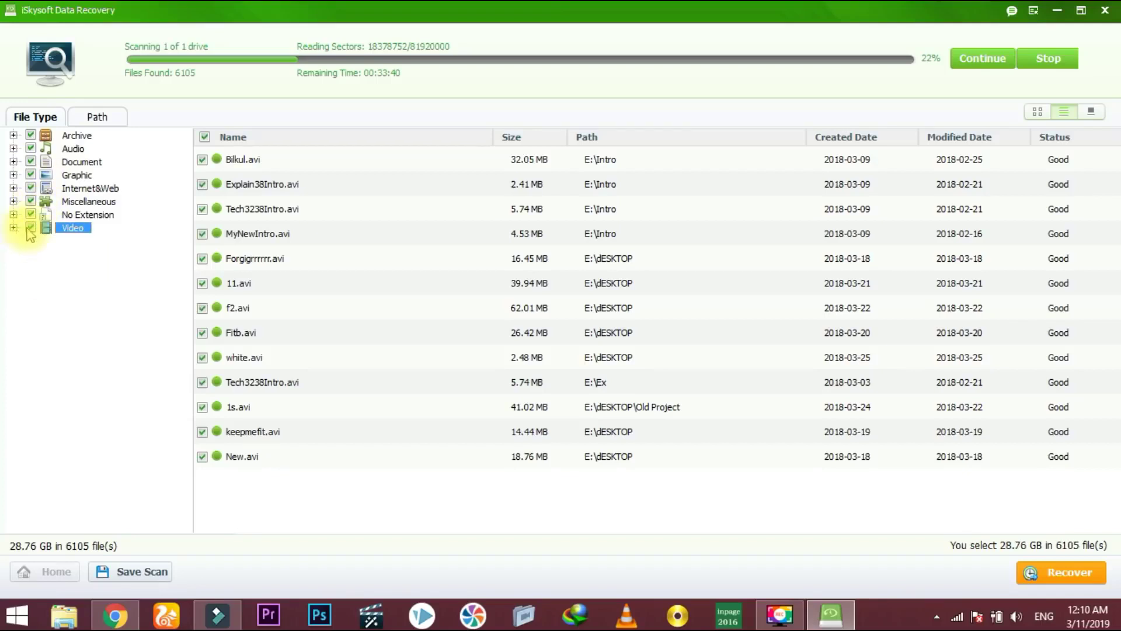
Unmark all file categories so that no found files are selected for recovery
click(31, 188)
click(31, 200)
click(31, 214)
click(31, 227)
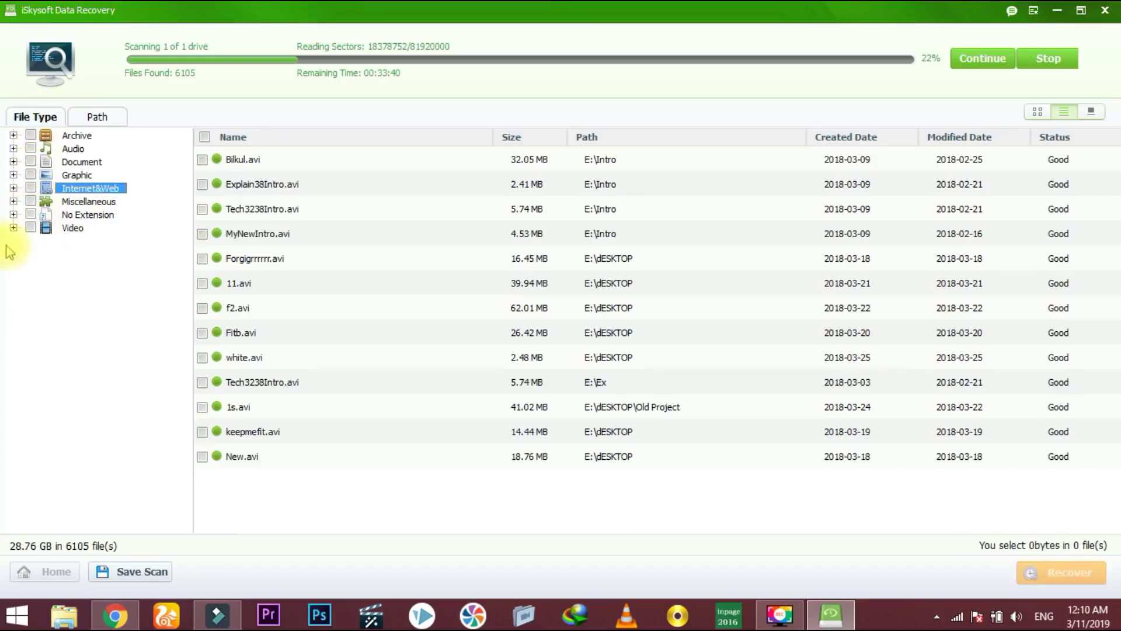
click(31, 227)
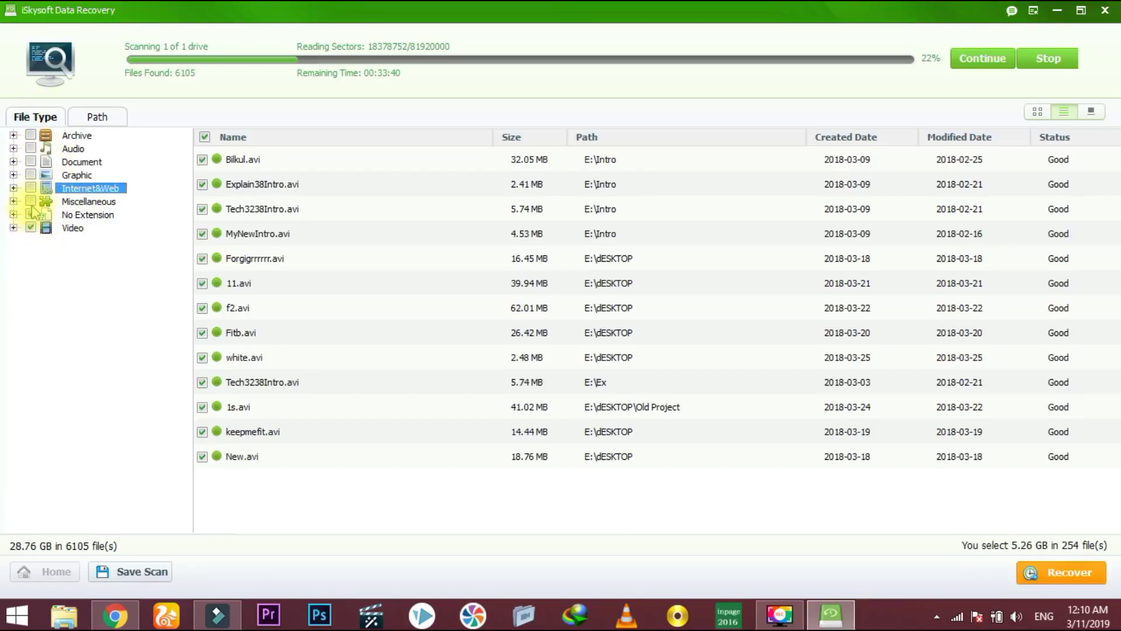
click(31, 214)
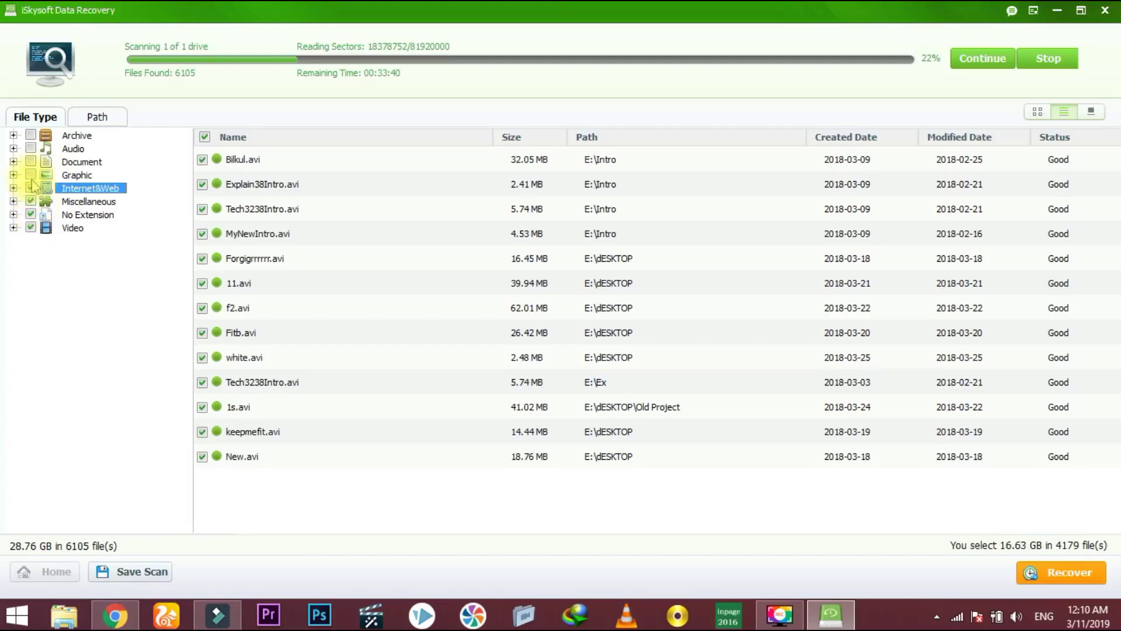
click(31, 213)
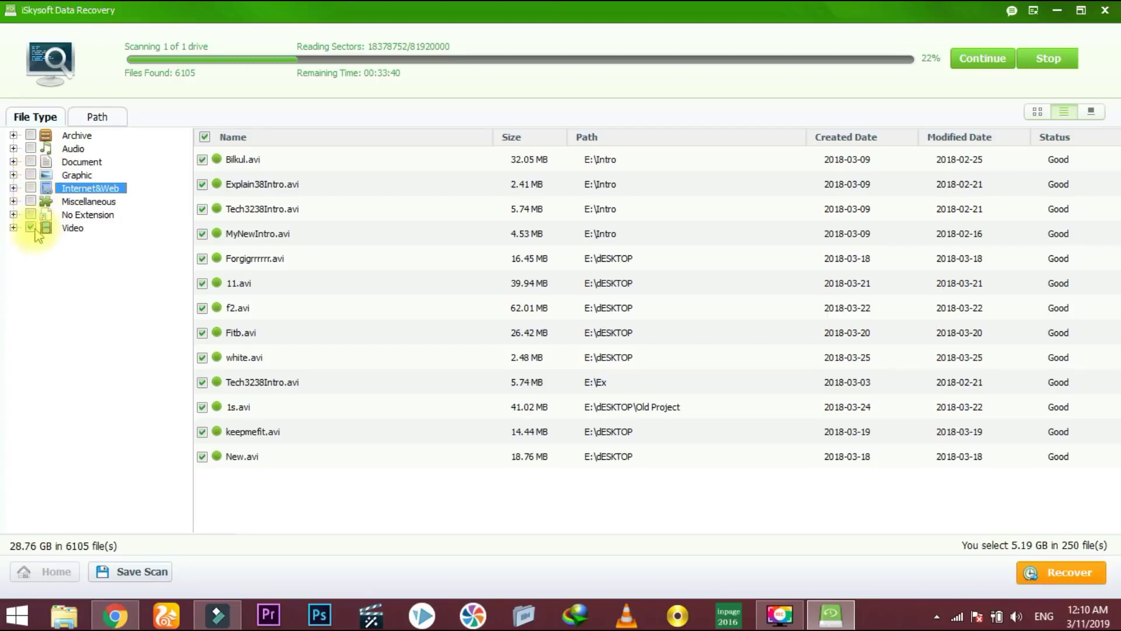
click(32, 228)
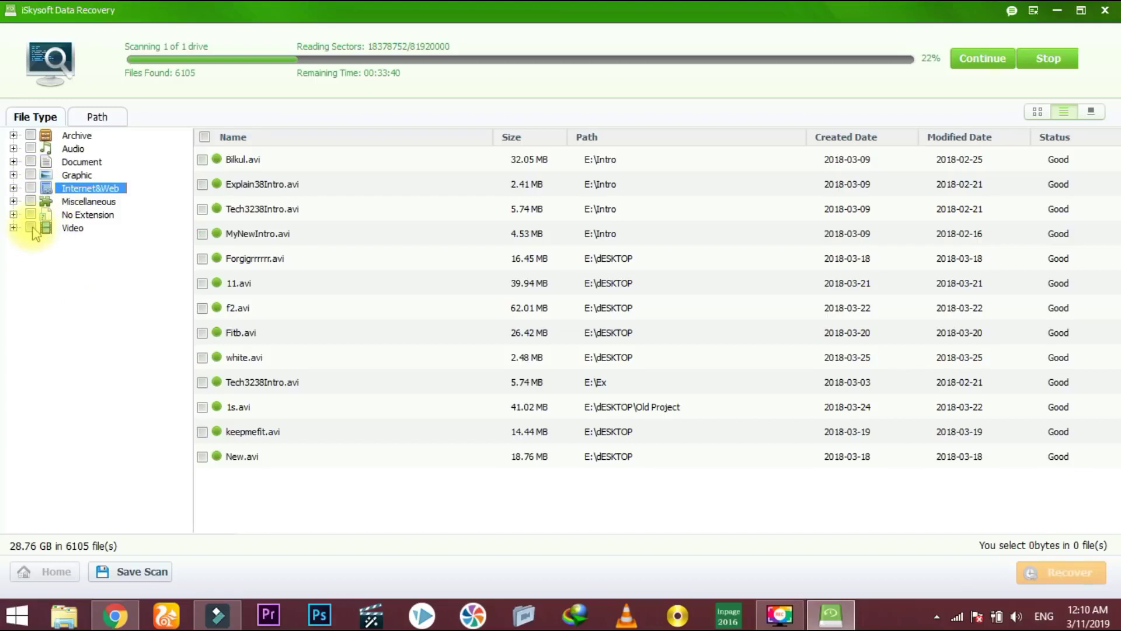
Mark only the Graphic and Audio categories for recovery and bring up the choice of save path
click(31, 227)
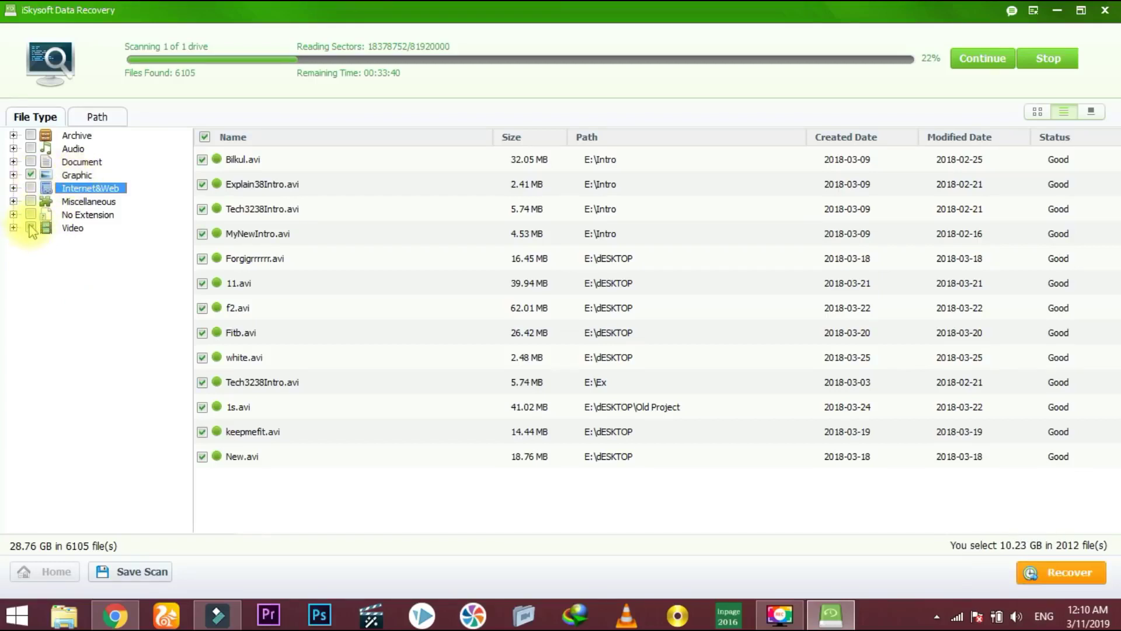
click(31, 228)
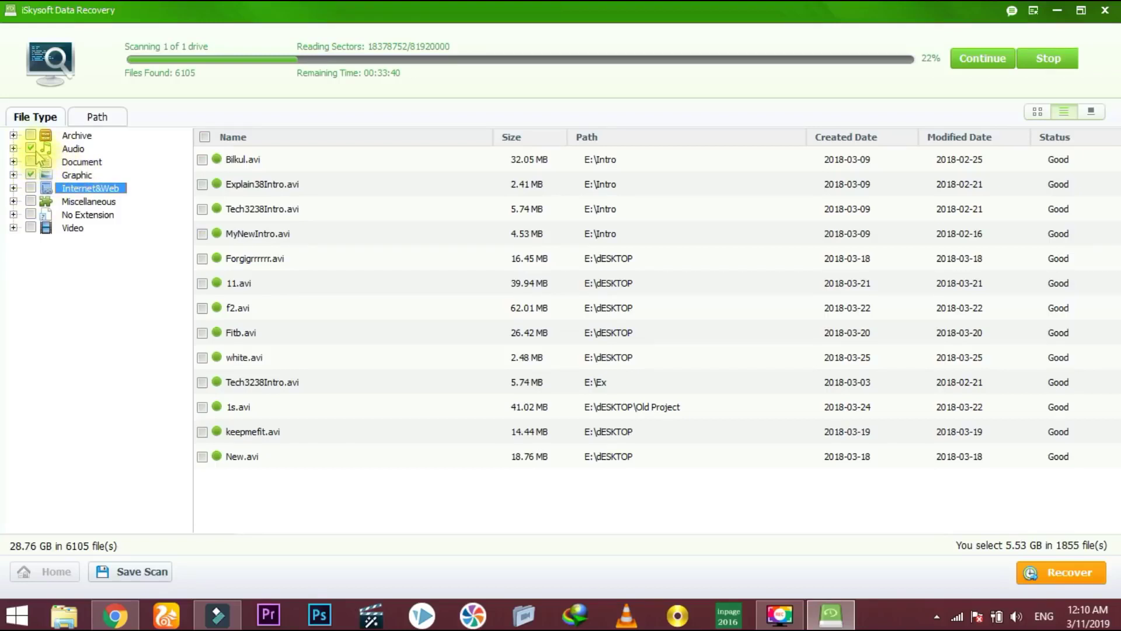
click(1061, 574)
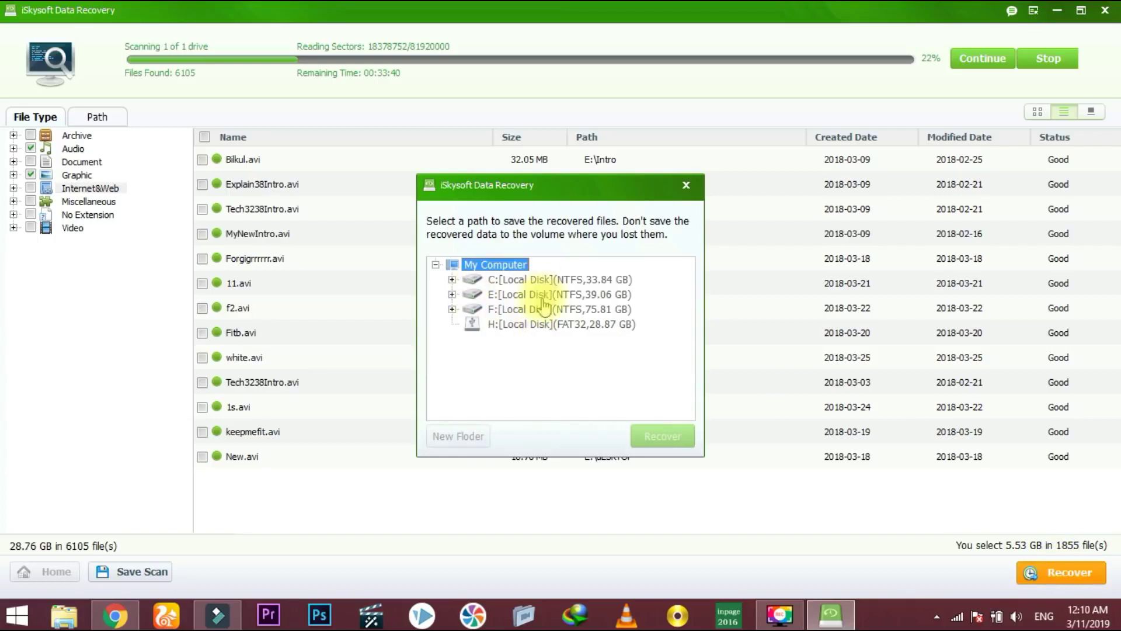
click(452, 280)
click(453, 280)
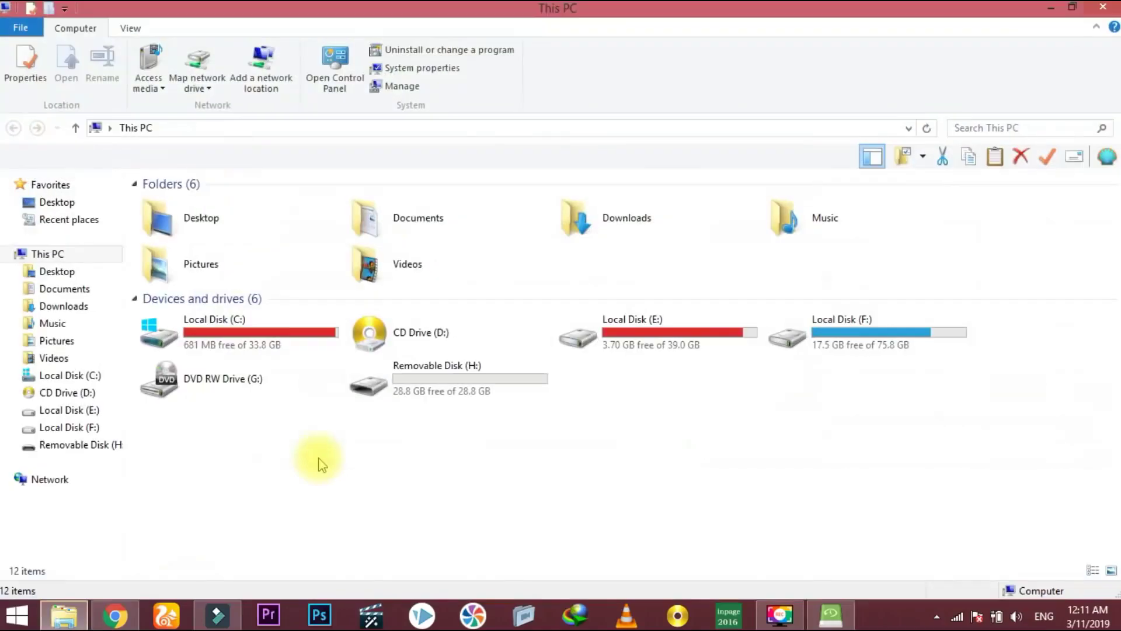
In File Explorer, create a folder named Recovered on Local Disk (E:) and close the window
double_click(675, 337)
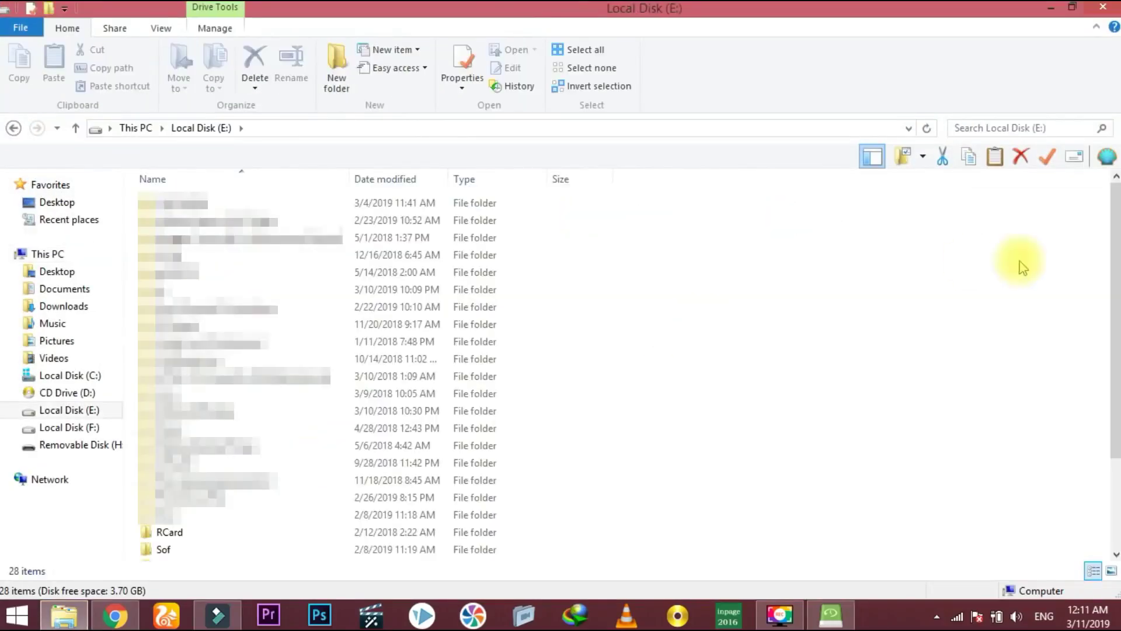
right_click(796, 463)
mouse_move(854, 433)
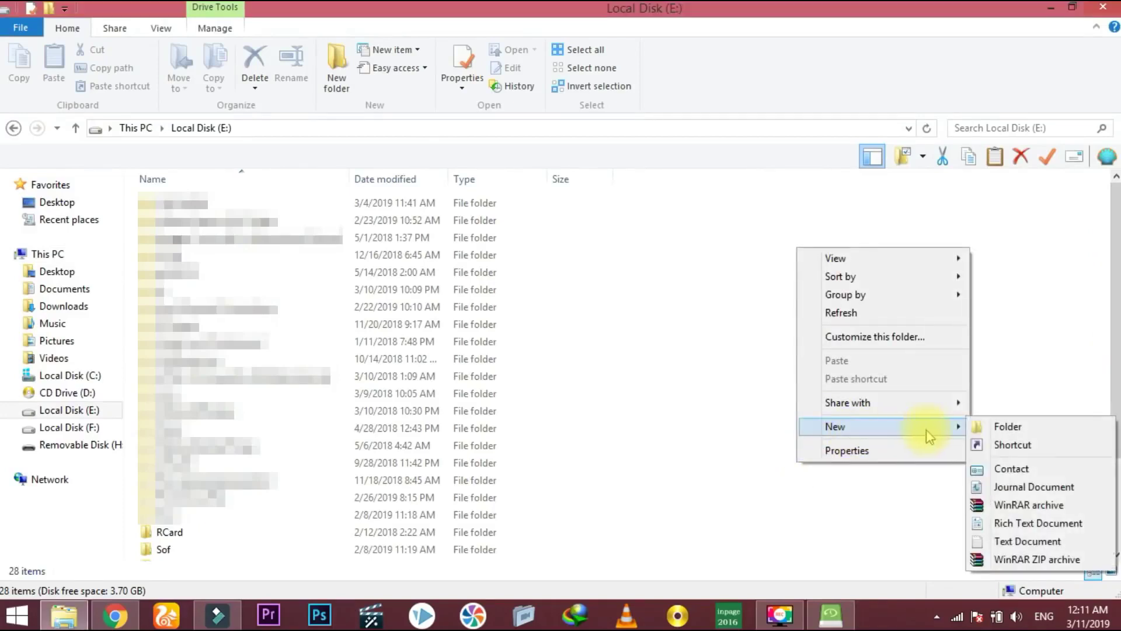
click(985, 429)
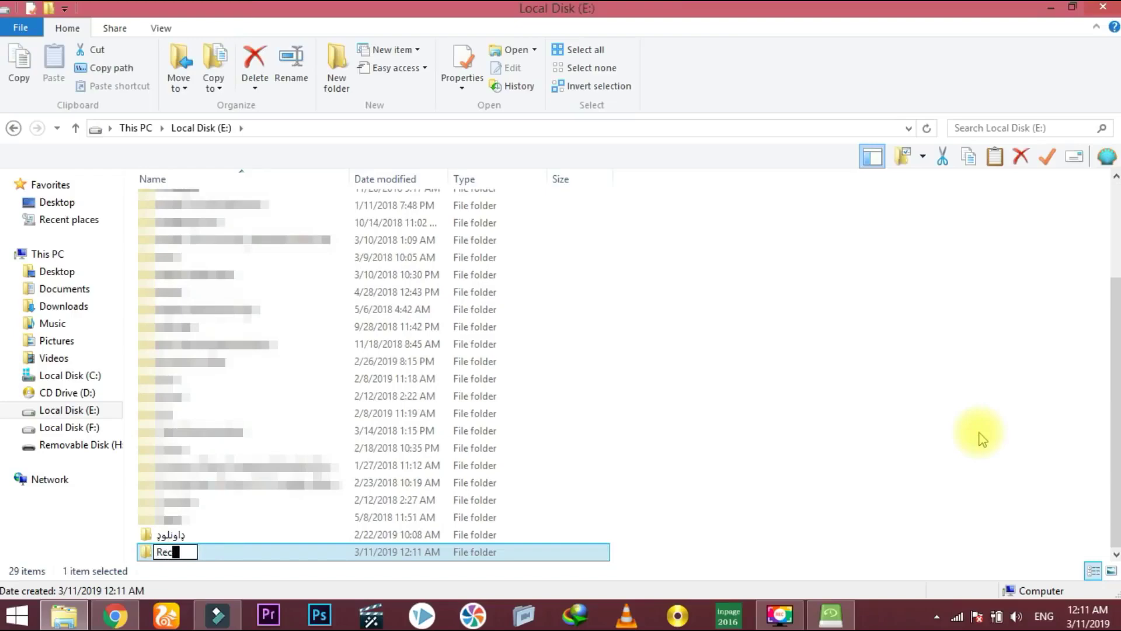
text(Recovered)
key(Return)
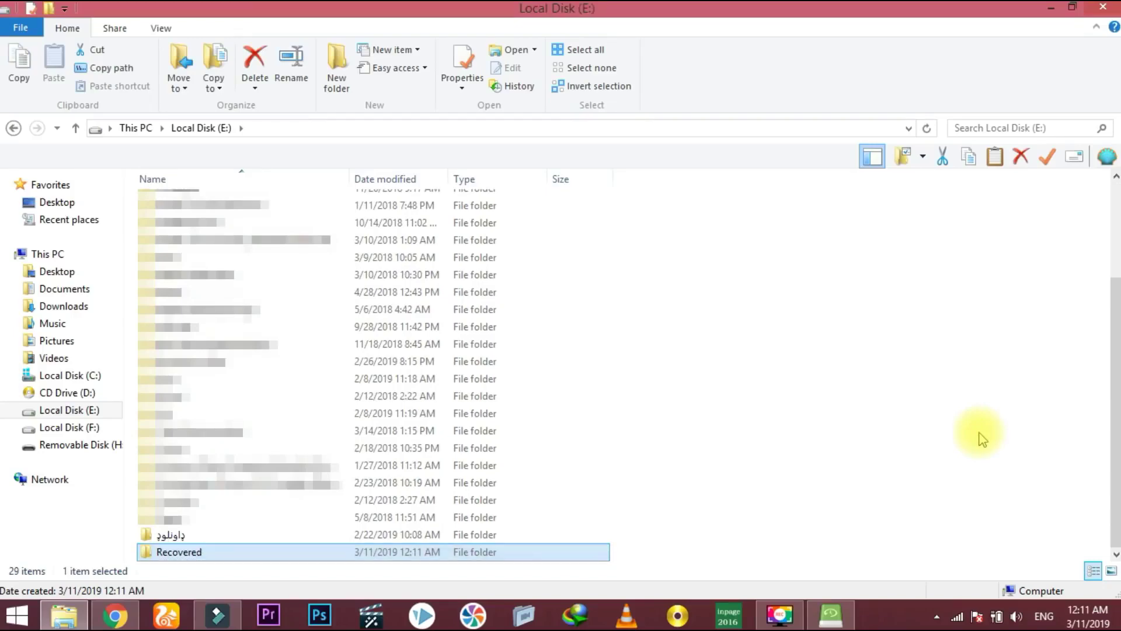
click(1103, 8)
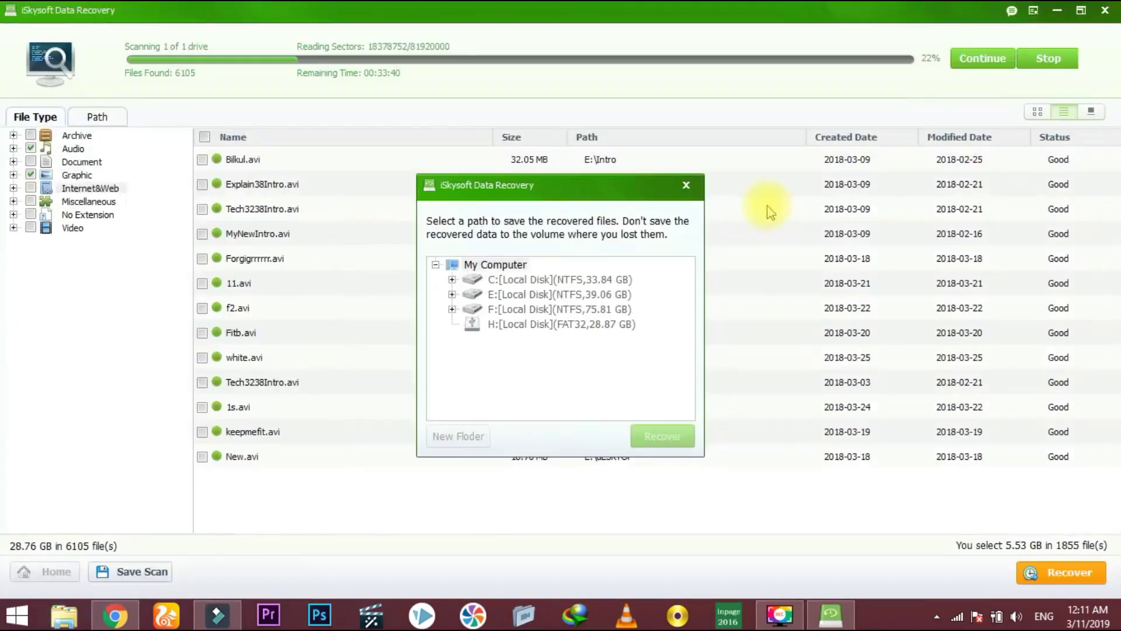
Recover the selected files into the Recovered folder on drive E:, agreeing to save on the source partition
click(452, 294)
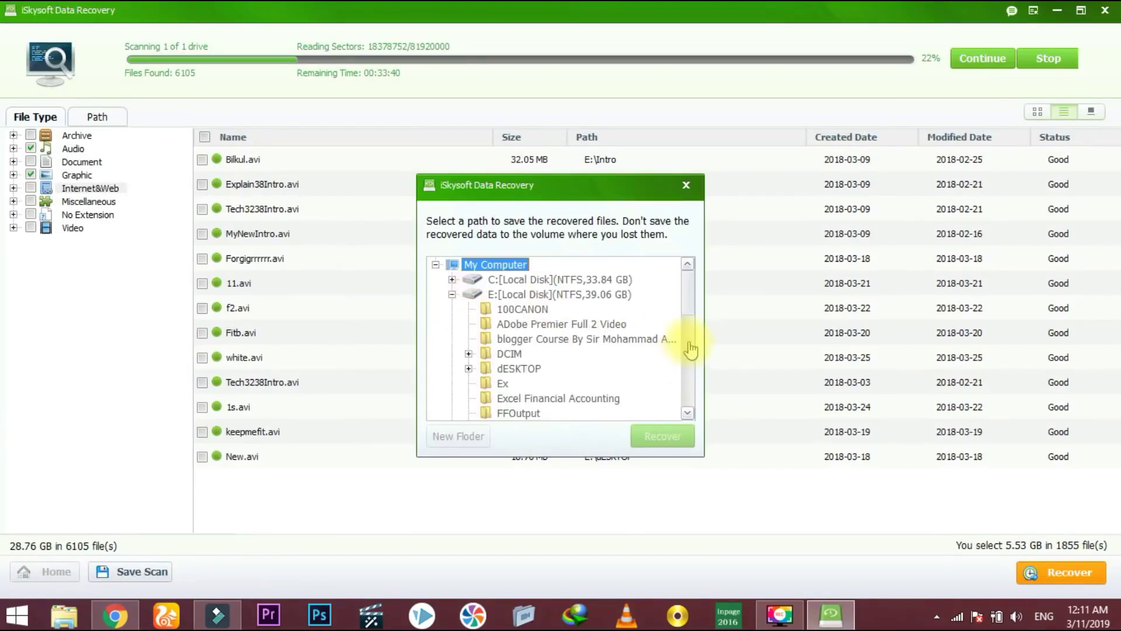
drag(690, 295, 675, 388)
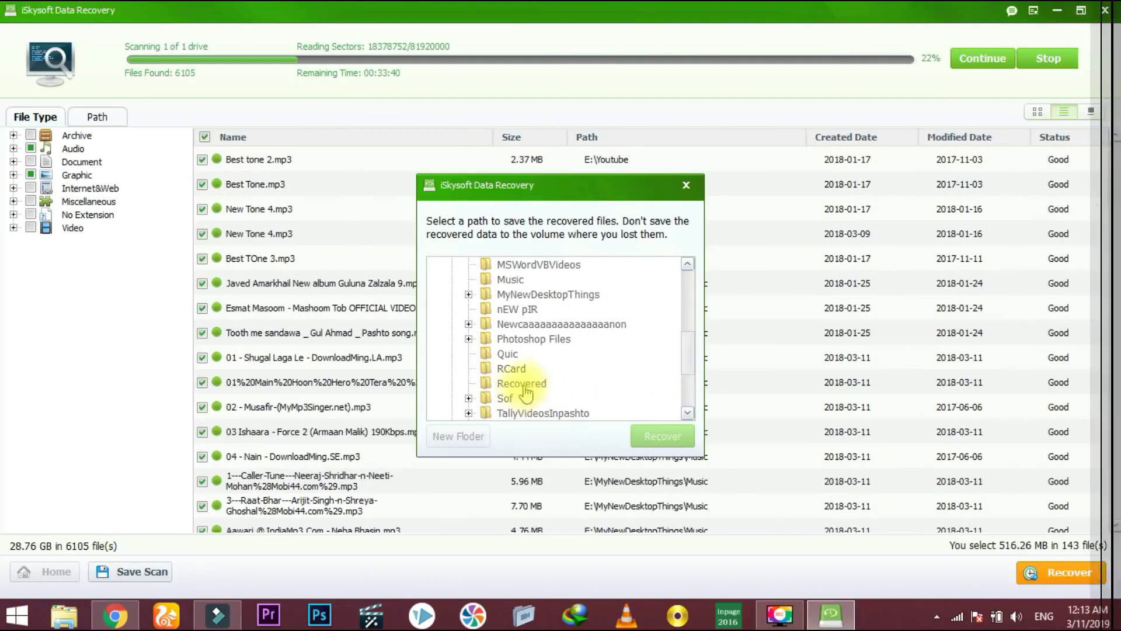
click(524, 384)
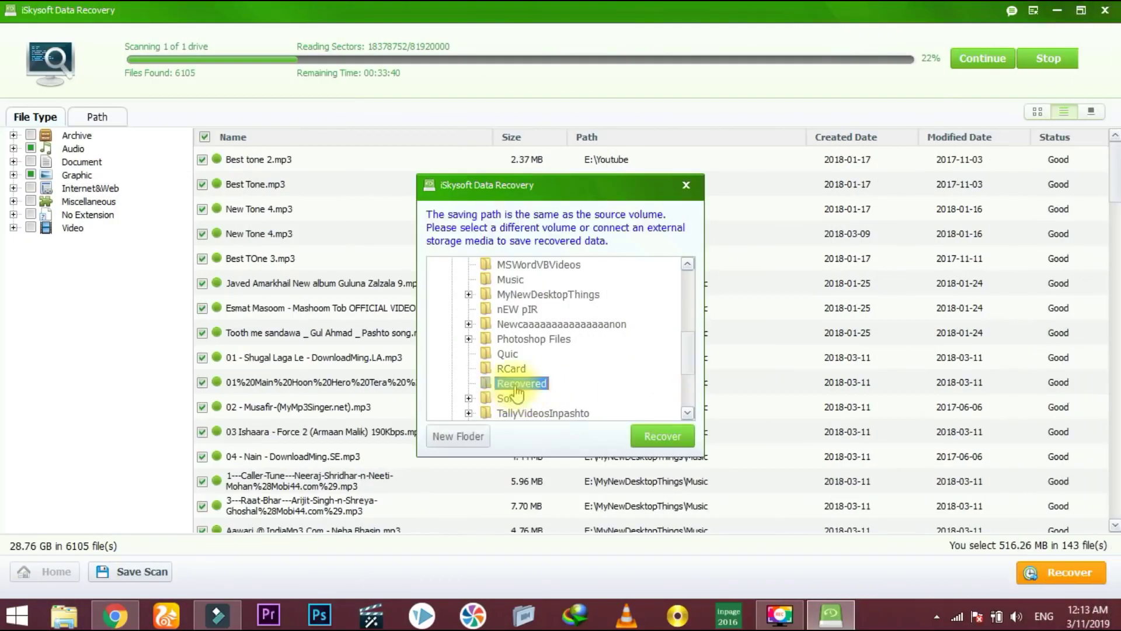
click(660, 442)
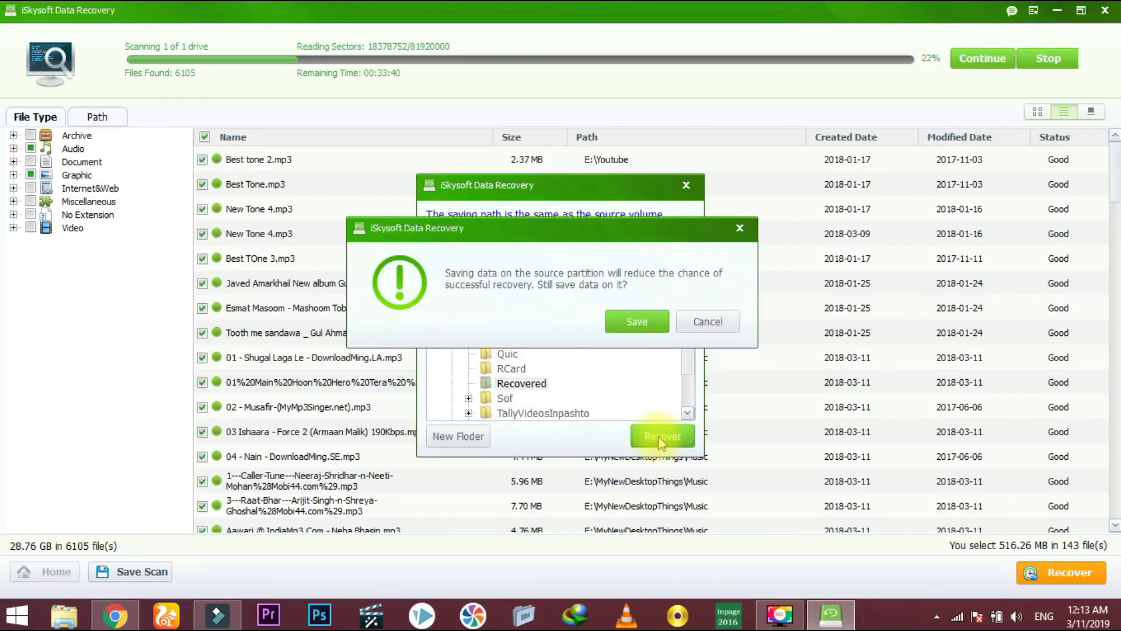
click(638, 317)
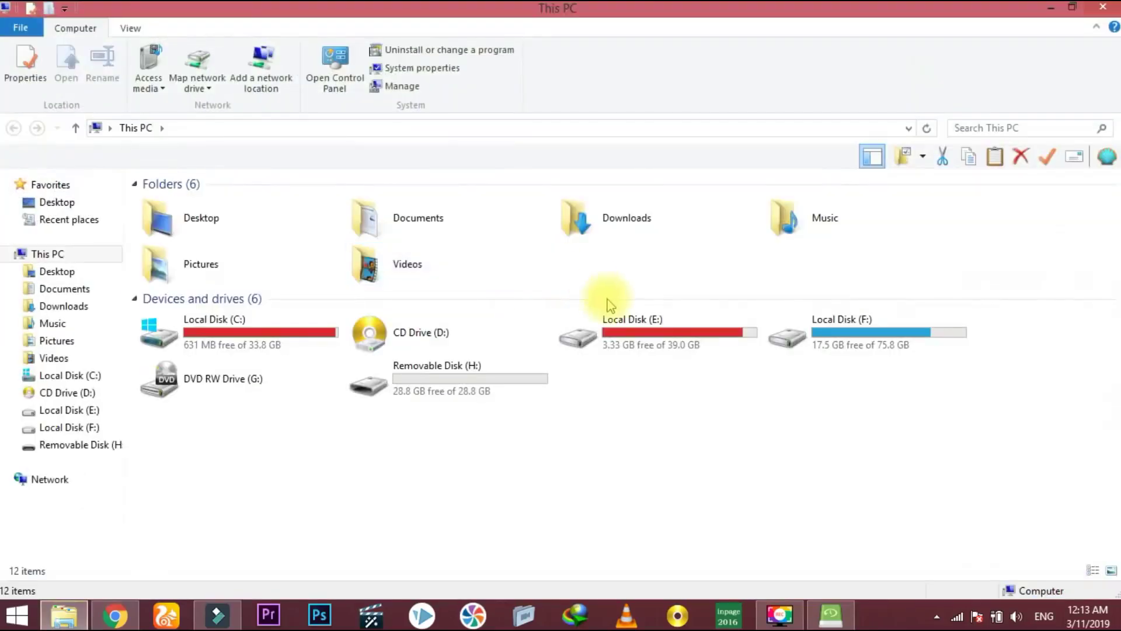
Open the dESKTOP folder inside the Recovered folder's data recovery subfolder on Local Disk (E:) to check its files, closing the extra window
double_click(610, 341)
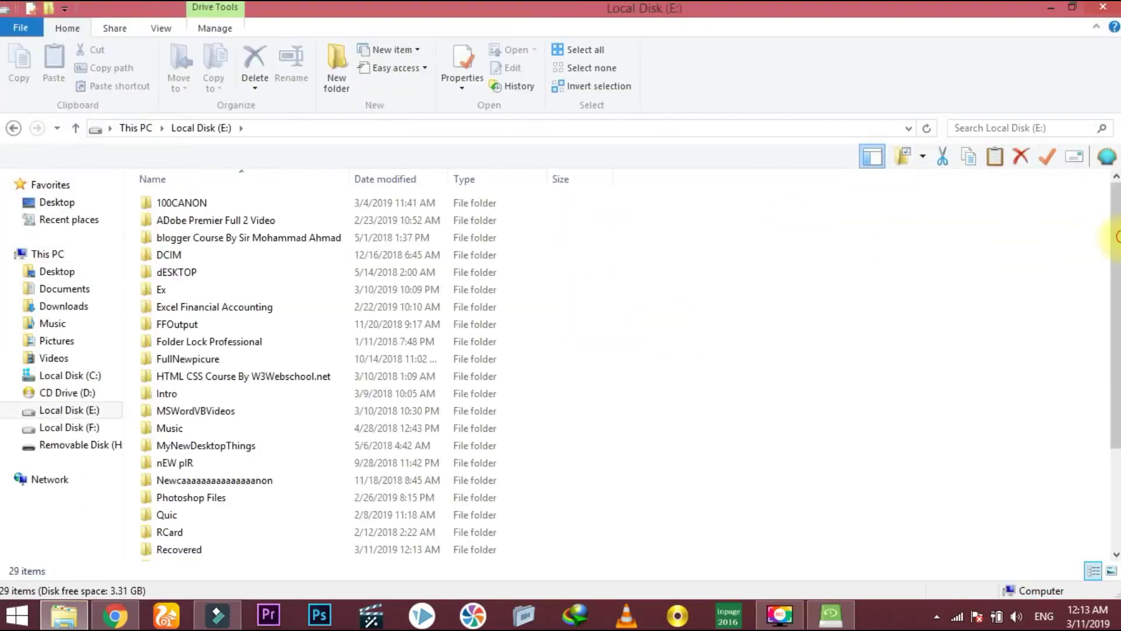
double_click(190, 552)
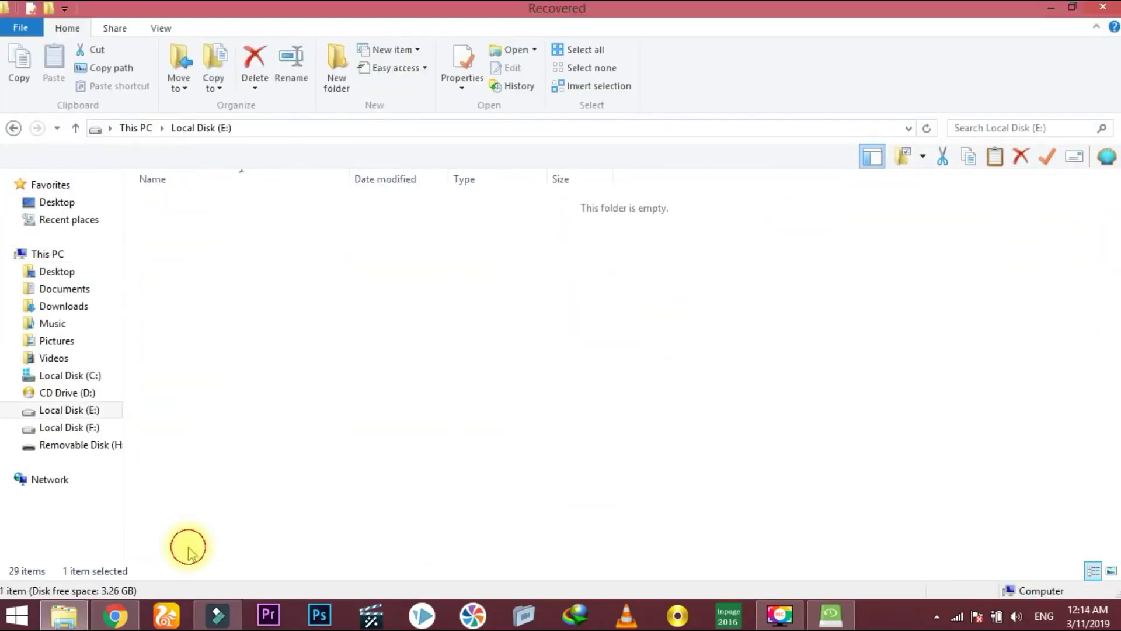
double_click(214, 204)
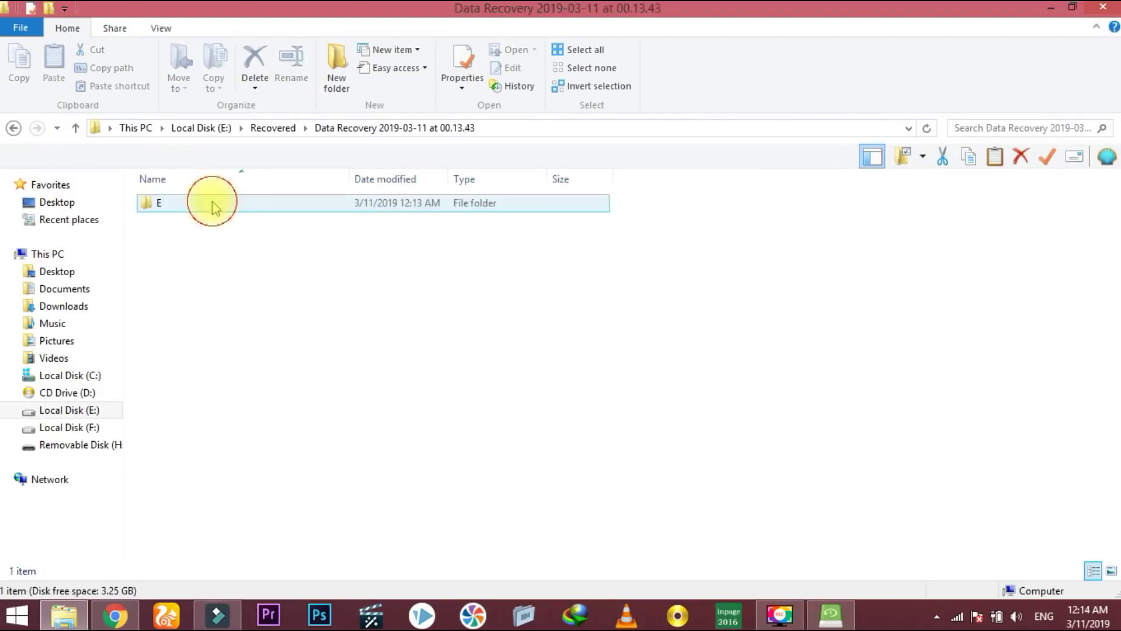
double_click(179, 202)
double_click(177, 203)
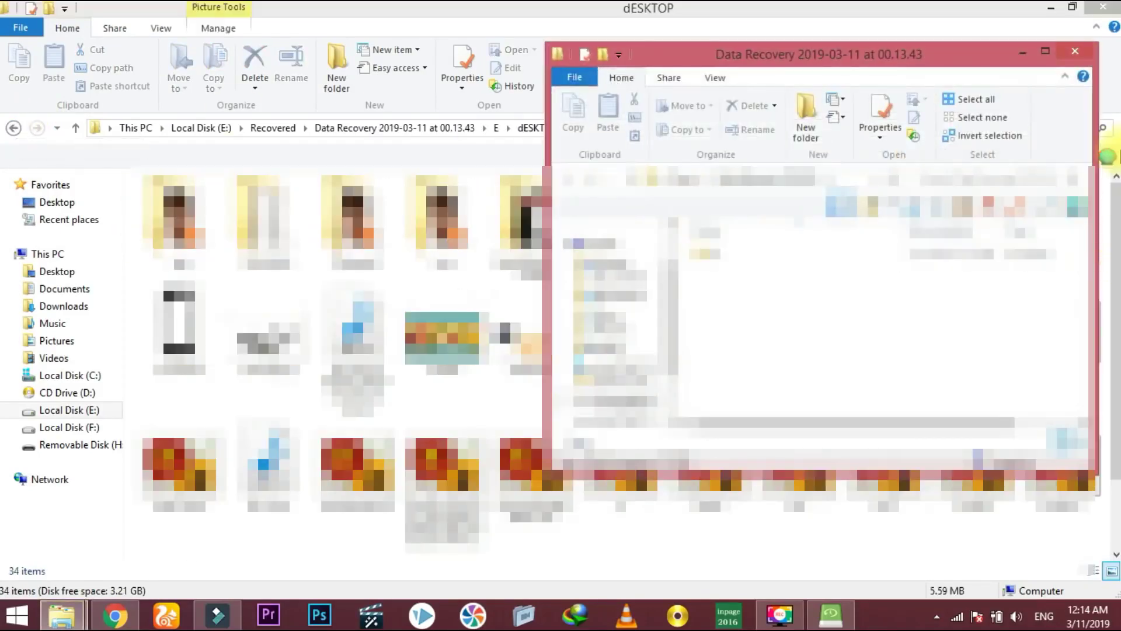
click(1079, 58)
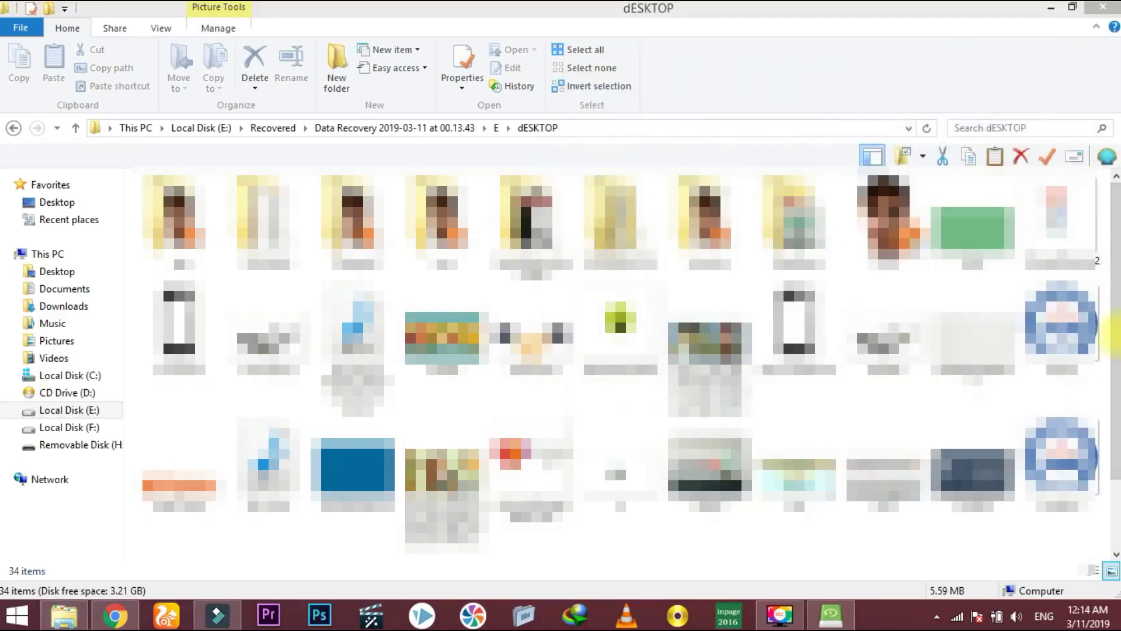
Check the recovered files in the Music folder and in the Youtube folder with its Pics subfolder, returning to folder E
click(14, 128)
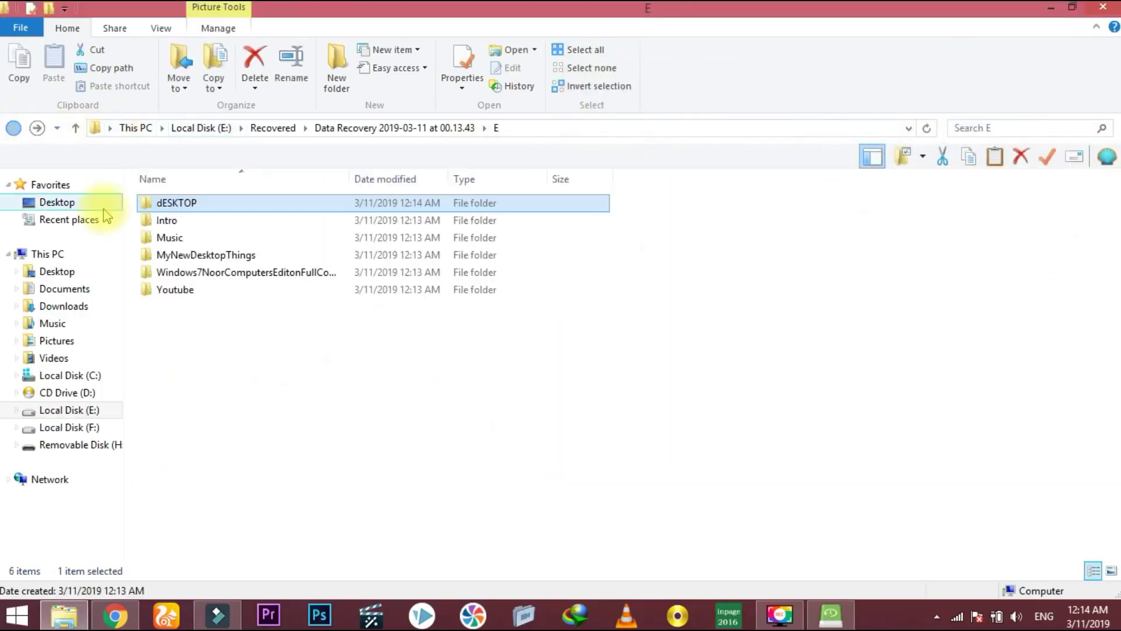
double_click(175, 240)
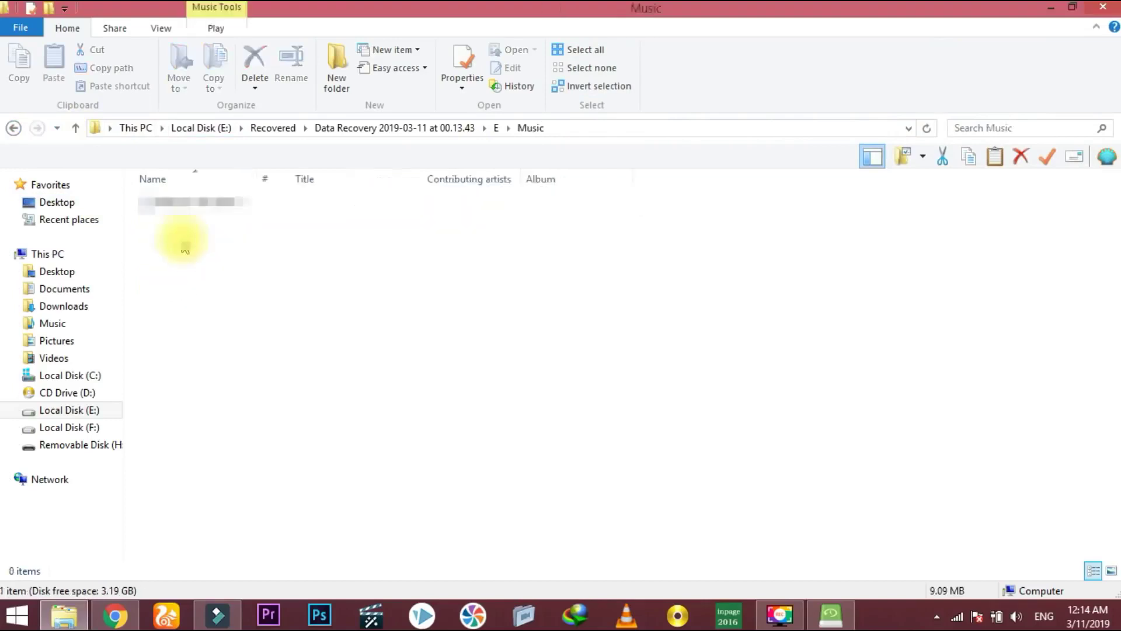
click(13, 128)
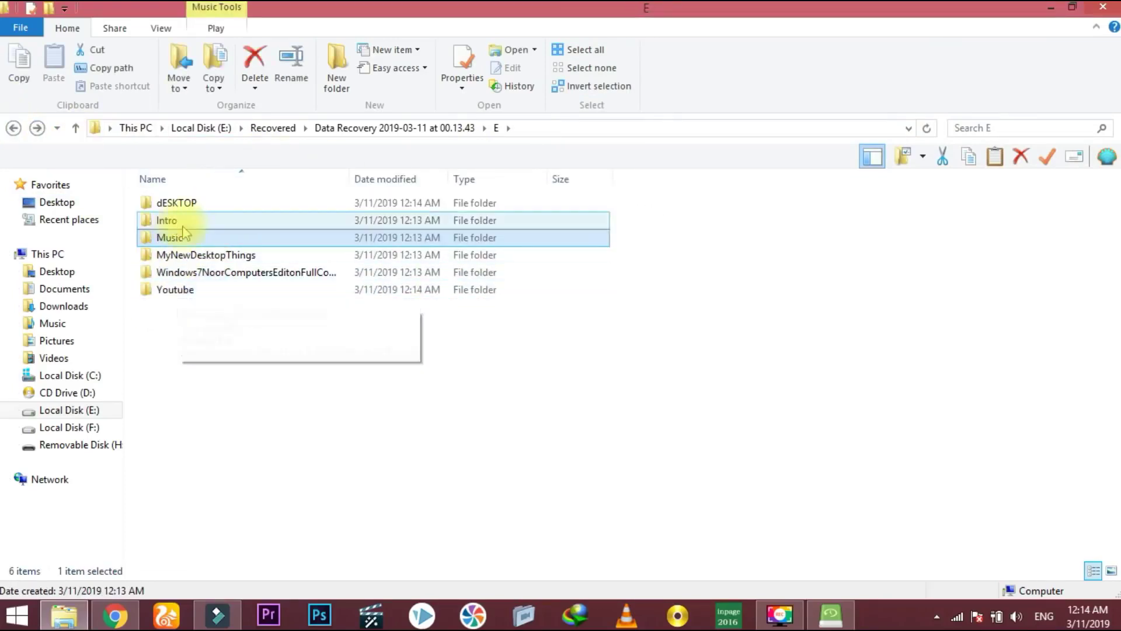
double_click(178, 291)
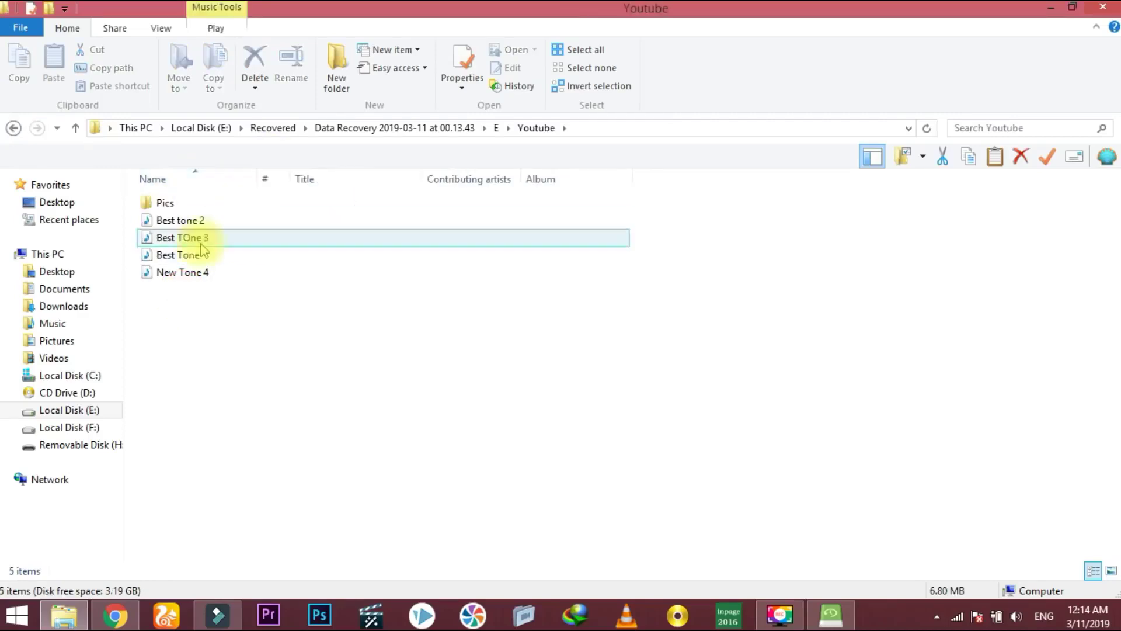
double_click(188, 202)
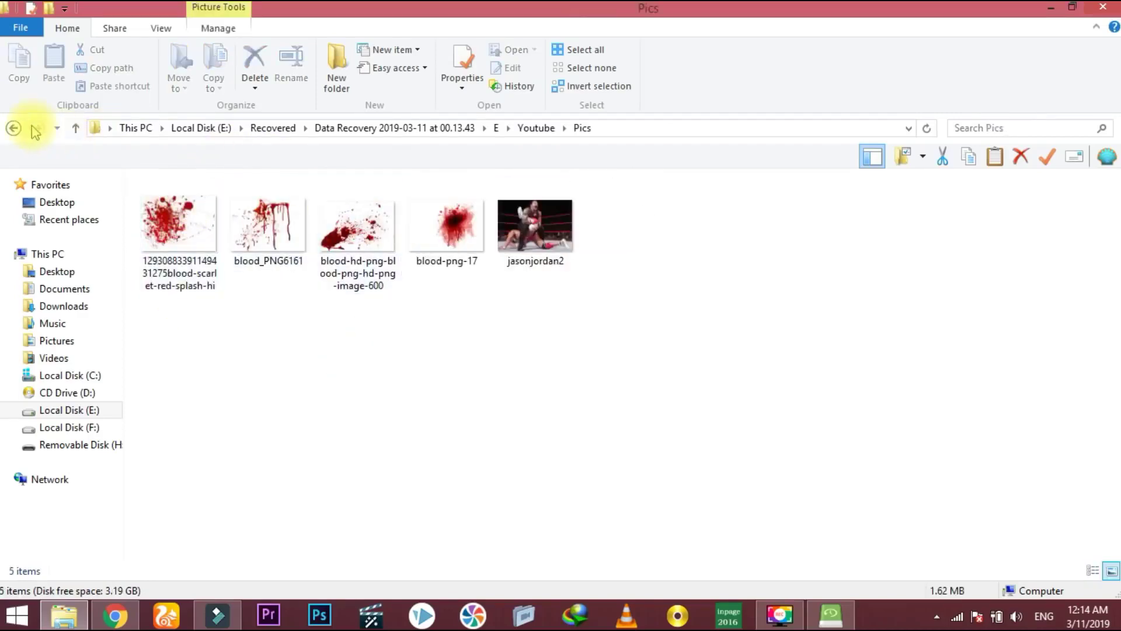
click(14, 128)
click(14, 128)
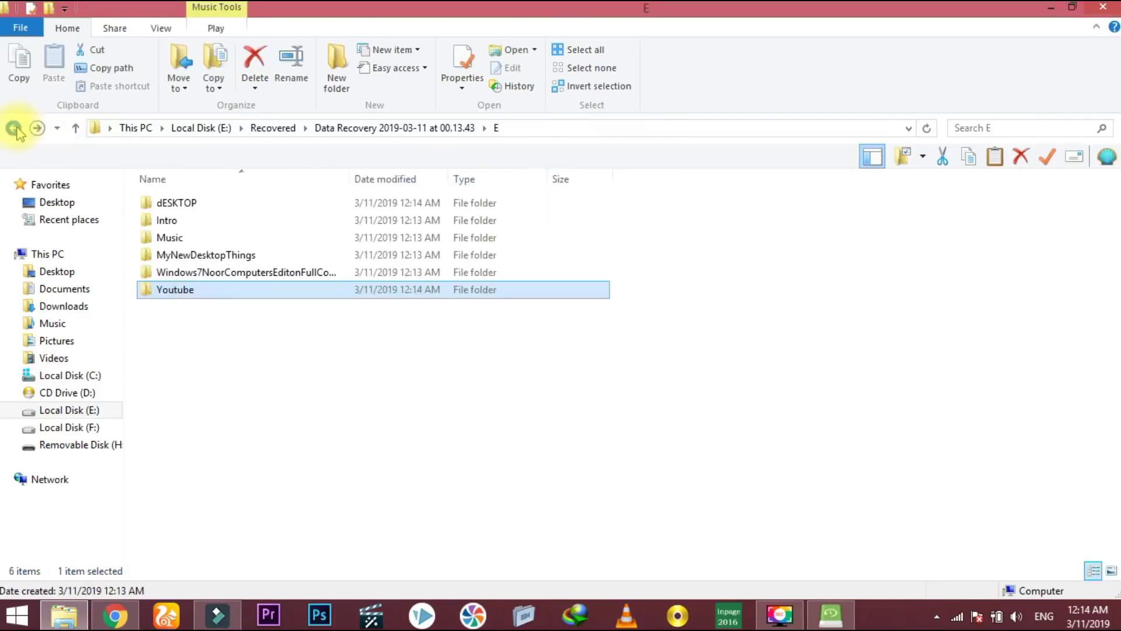
Look into the recovered Windows7NoorComputersEditonFullComplete folder and examine the songs in the Music folder of MyNewDesktopThings
double_click(189, 272)
click(13, 128)
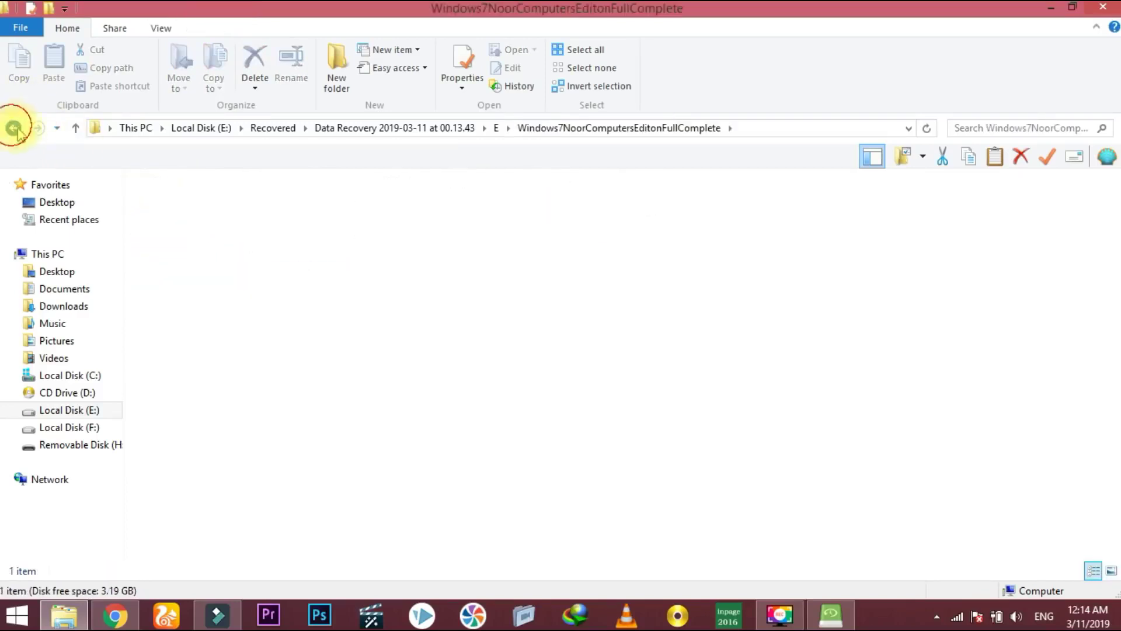
double_click(175, 261)
click(173, 209)
double_click(173, 209)
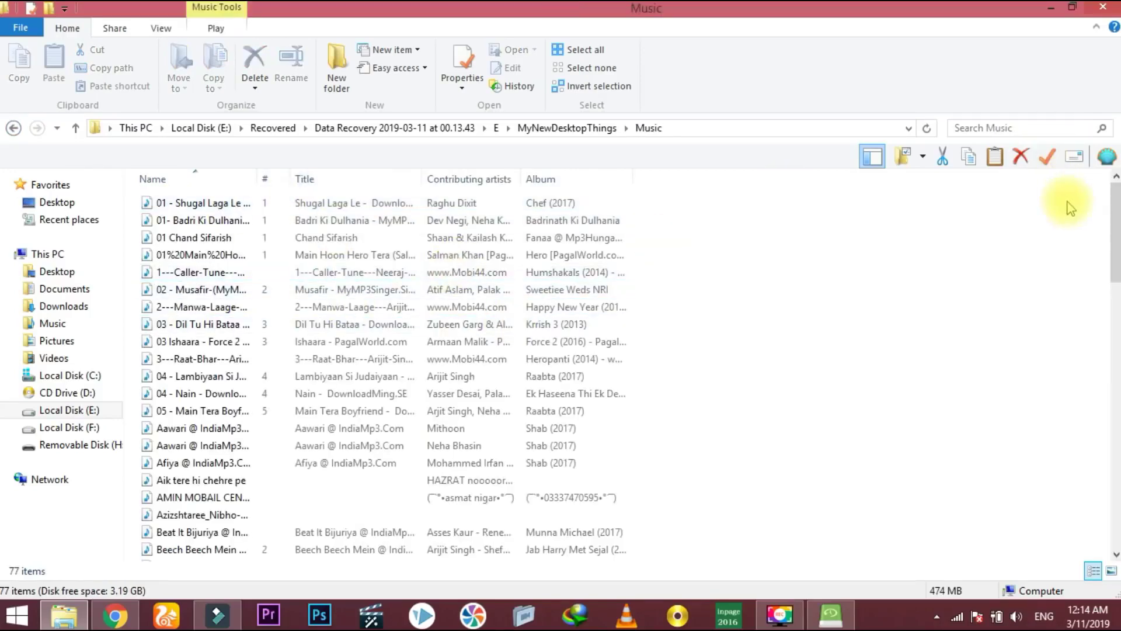
click(1109, 210)
drag(1117, 292, 1117, 210)
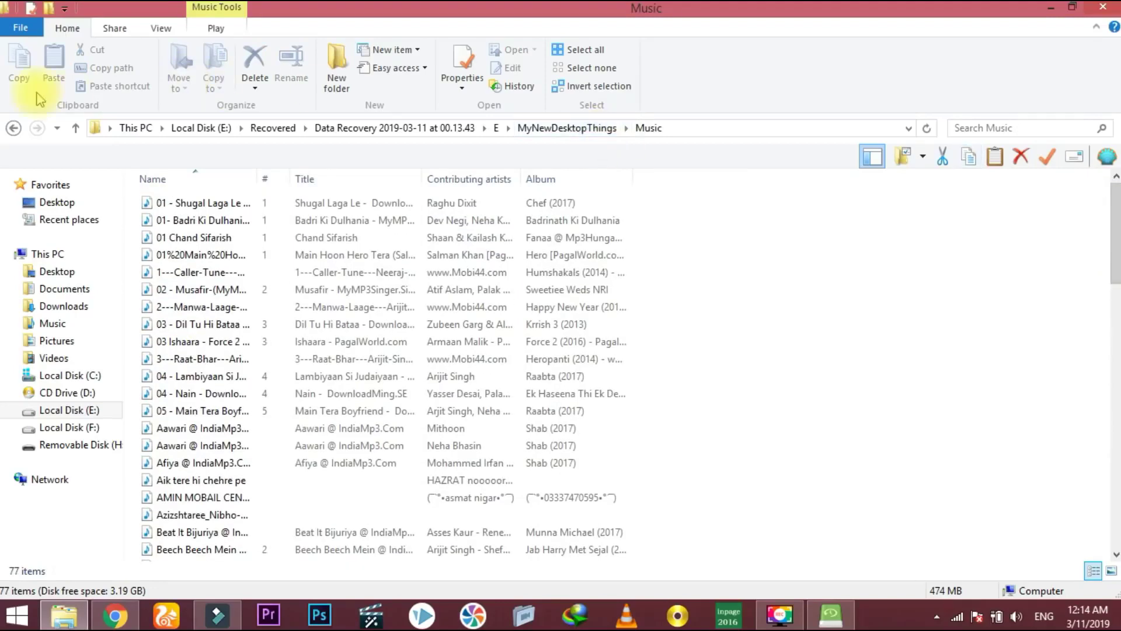
click(12, 128)
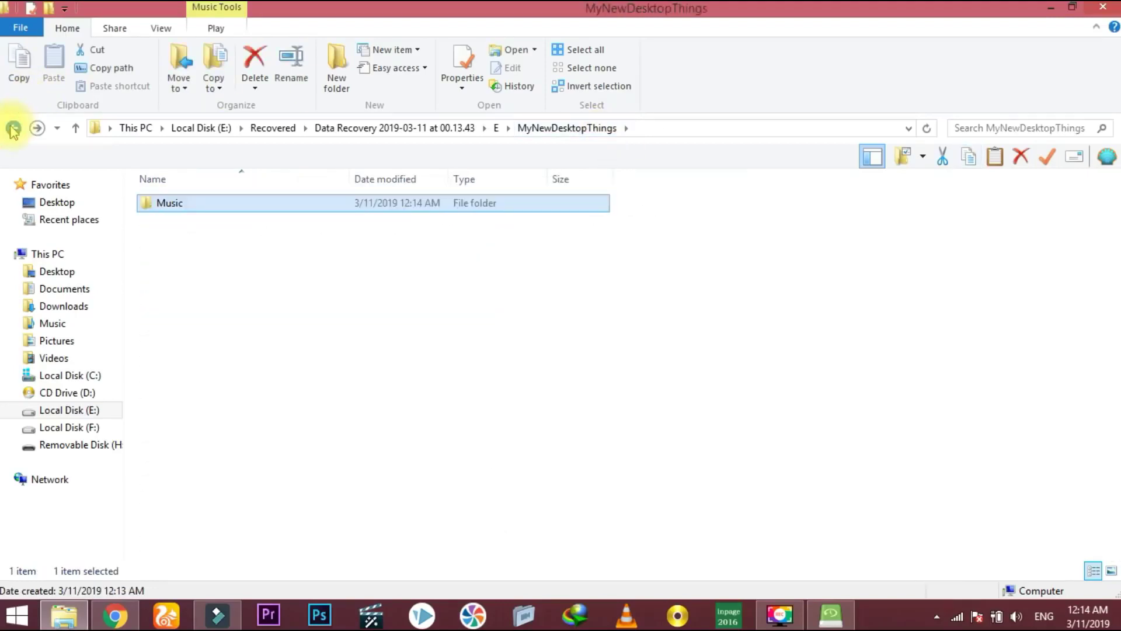
Close the File Explorer window and the recovery completion message, and minimise iSkysoft Data Recovery
click(1105, 7)
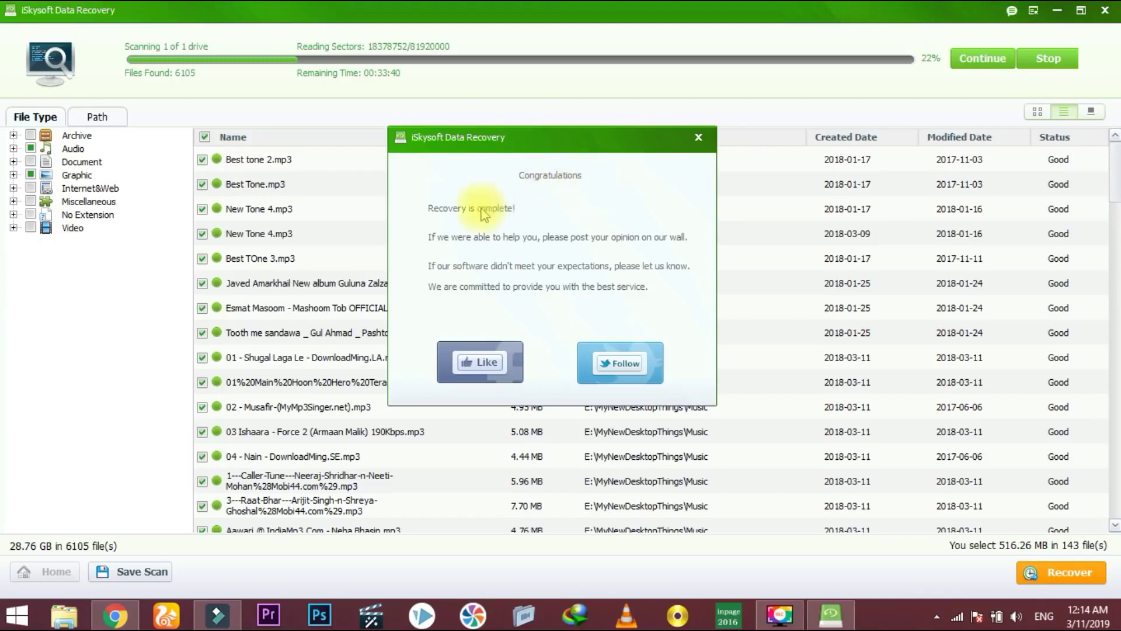
click(699, 139)
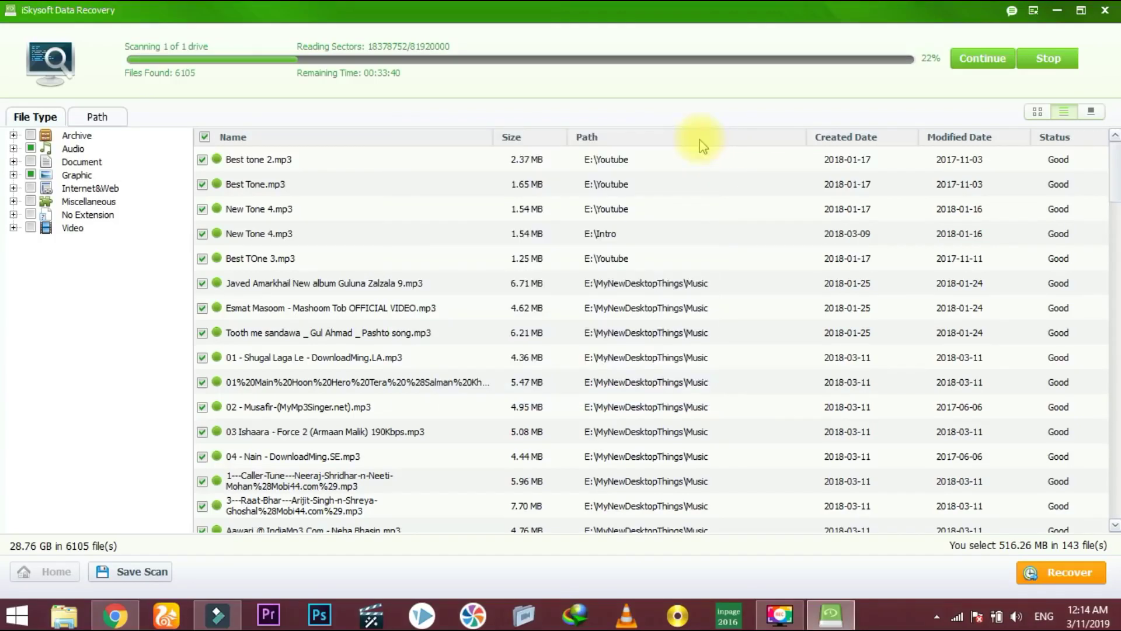
click(1057, 11)
In Chrome, search Google for "iskysoft recovery" and open the iSkysoft Data Recovery software page on iskysoft.com
click(115, 615)
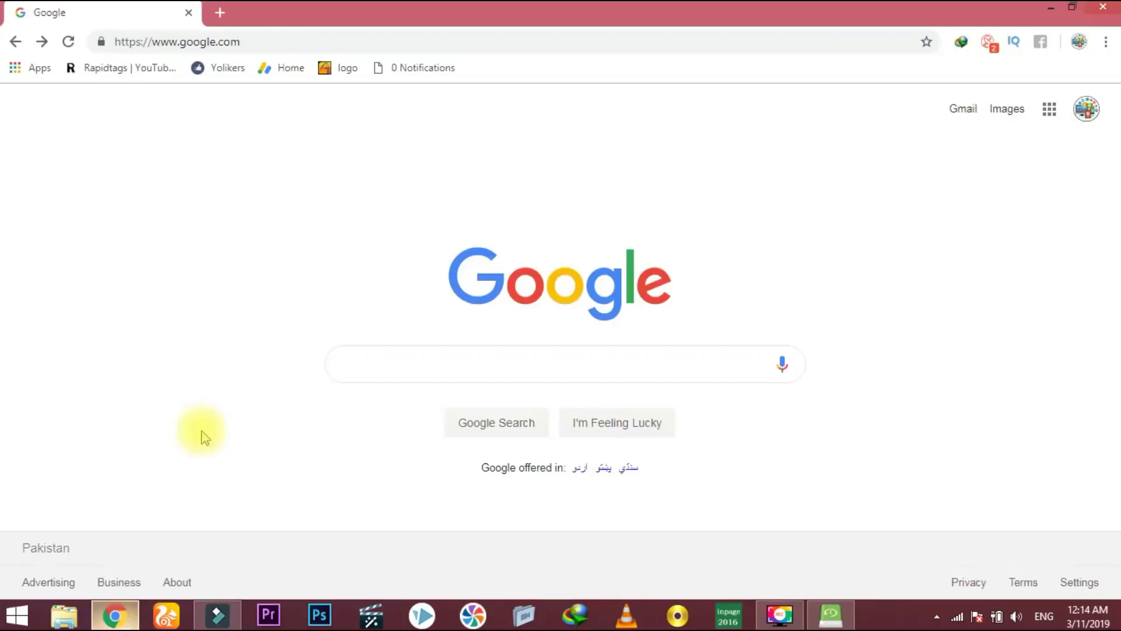
click(448, 376)
key(BackSpace)
key(BackSpace)
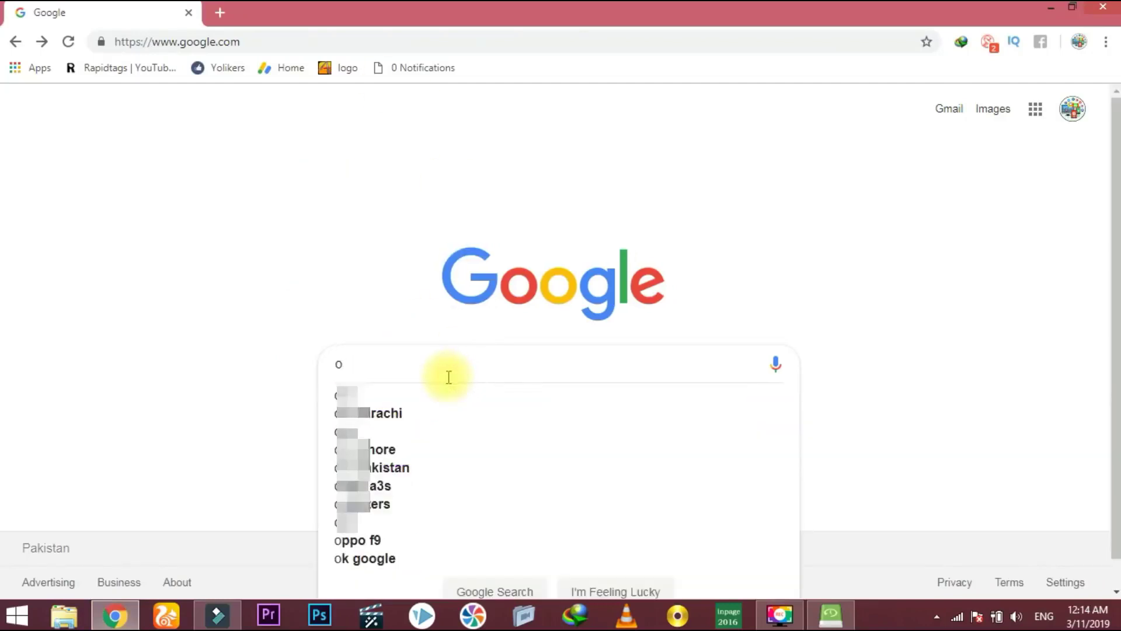
text(isky)
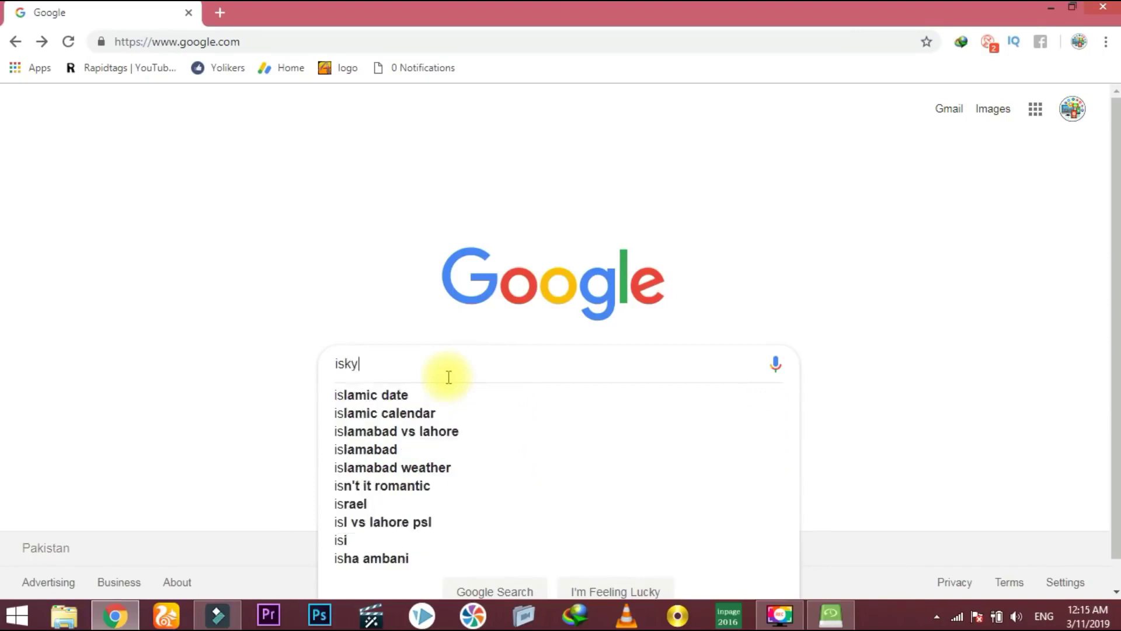
text(soft recovery)
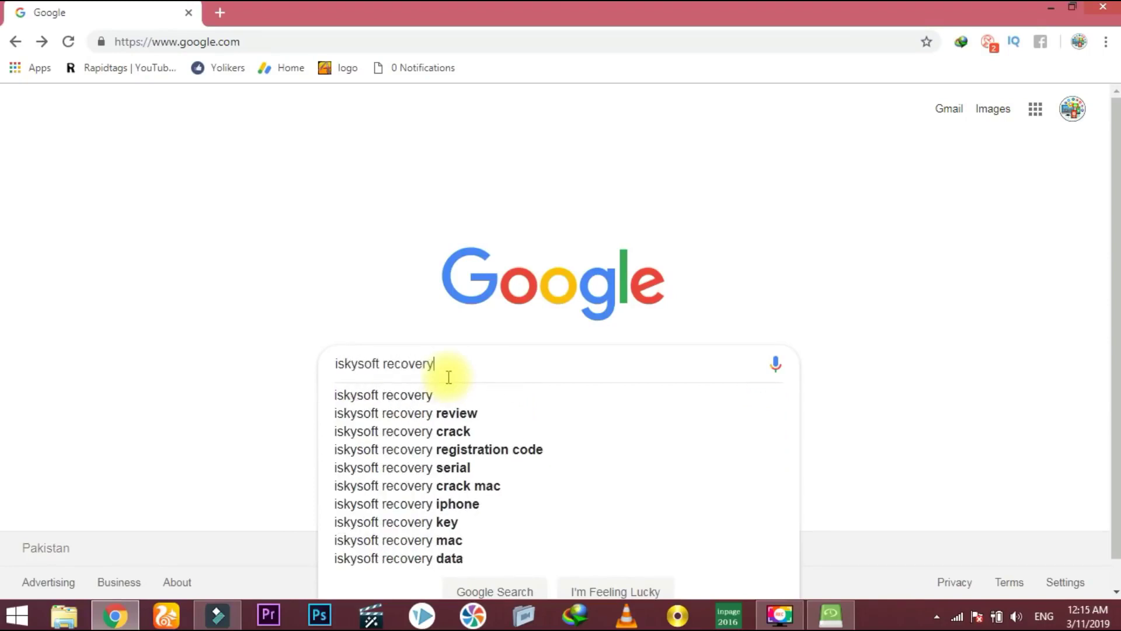
key(Return)
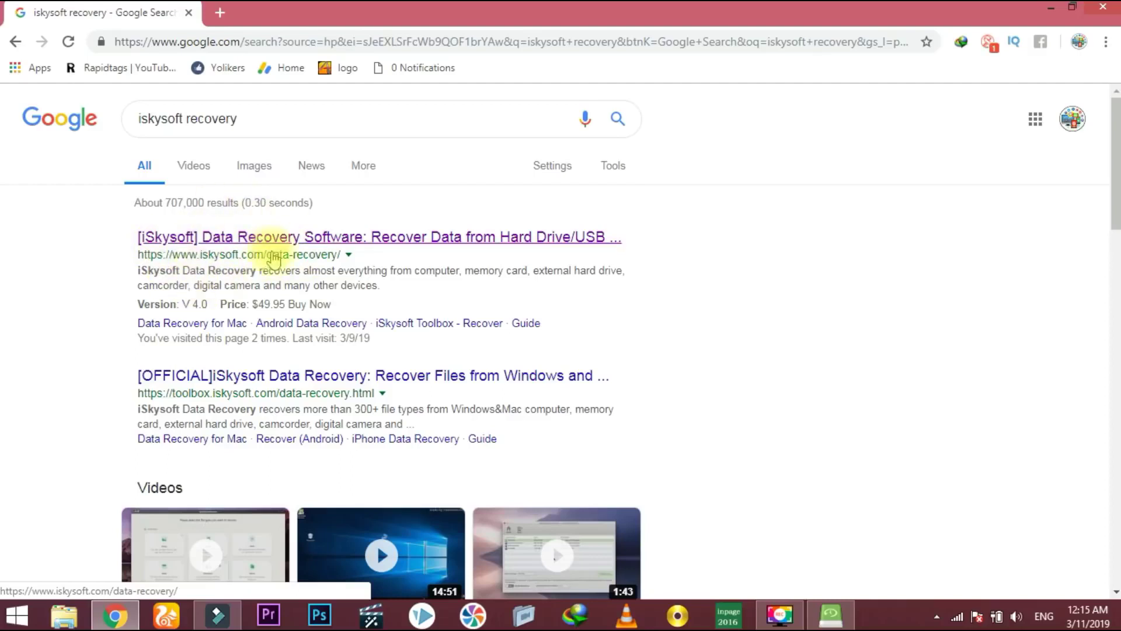
click(251, 236)
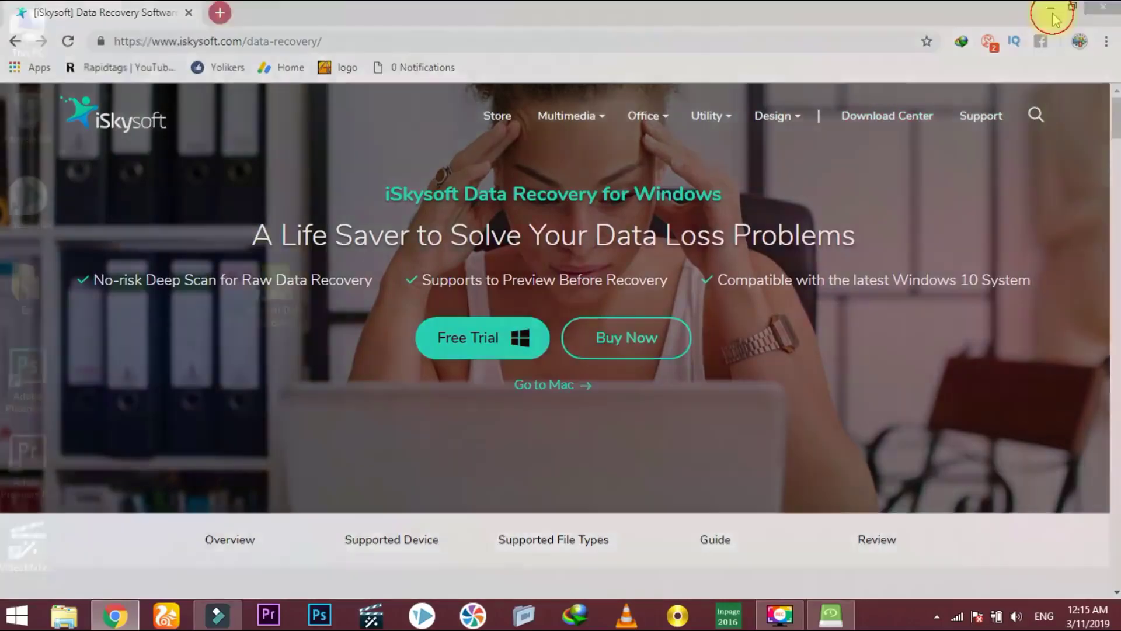
Minimise the browser and move the iSkysoft Data Recovery shortcut to the middle of the desktop, leaving it selected
click(1050, 9)
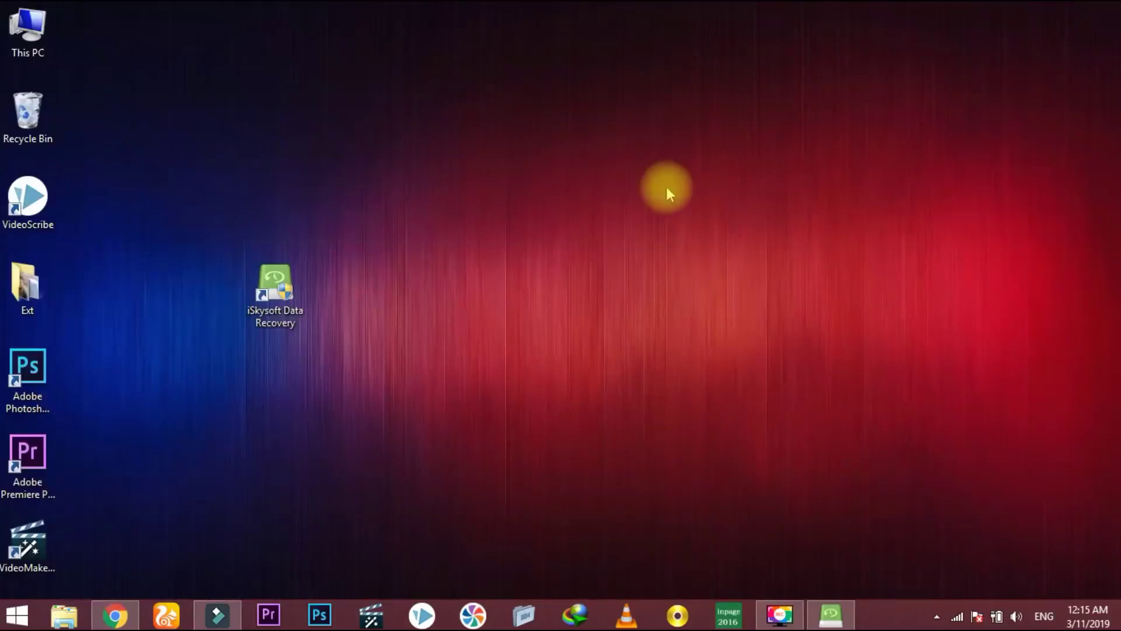
drag(275, 292, 517, 284)
drag(442, 187, 700, 418)
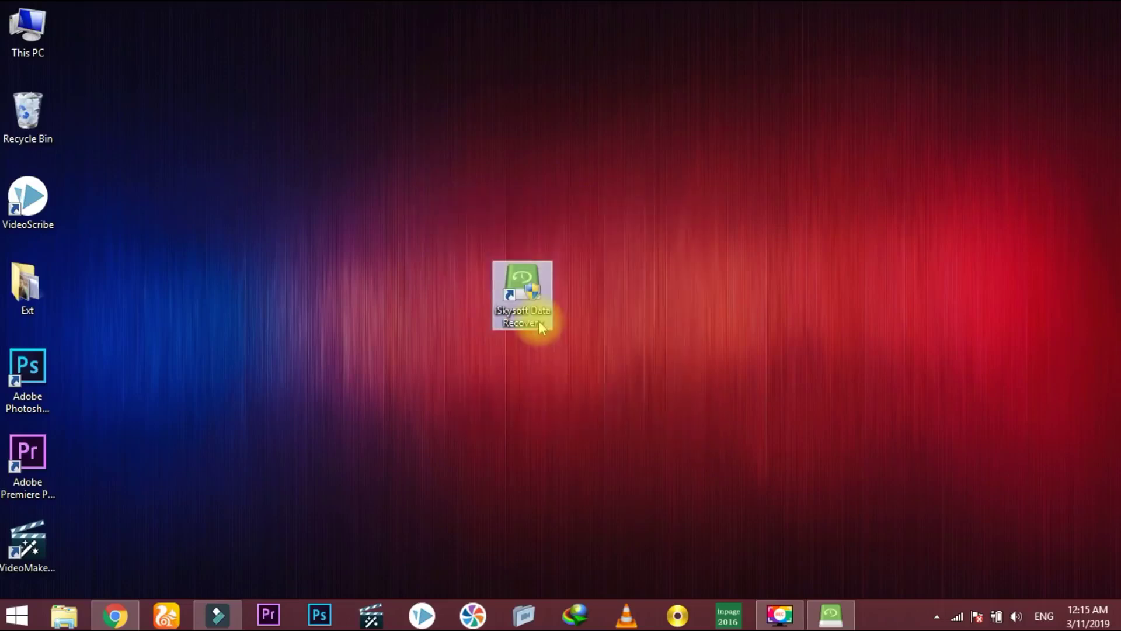